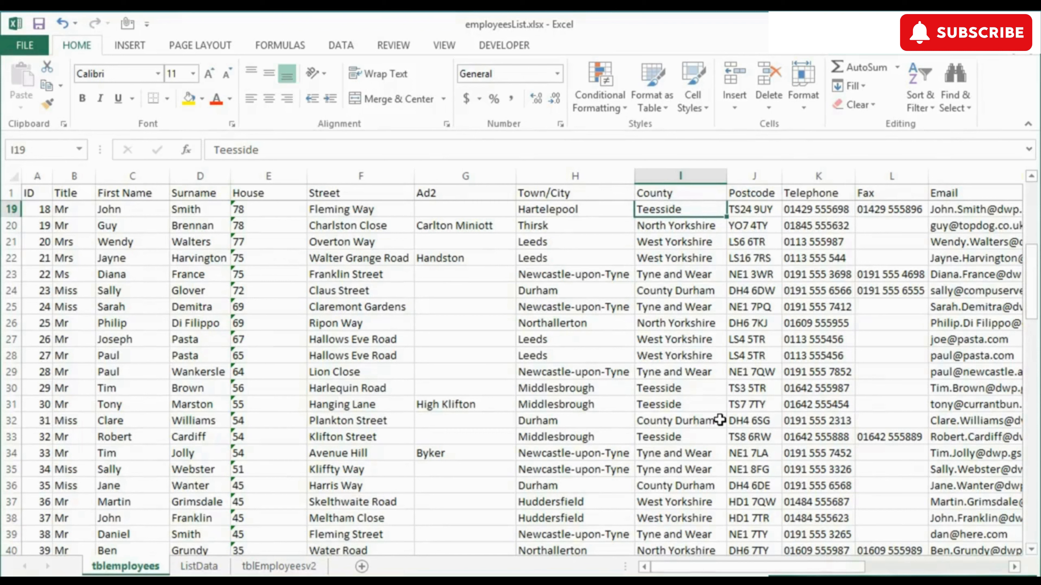
Examine the County and Department columns in tblemployees and the matching lists on the ListData sheet.
drag(856, 573, 954, 573)
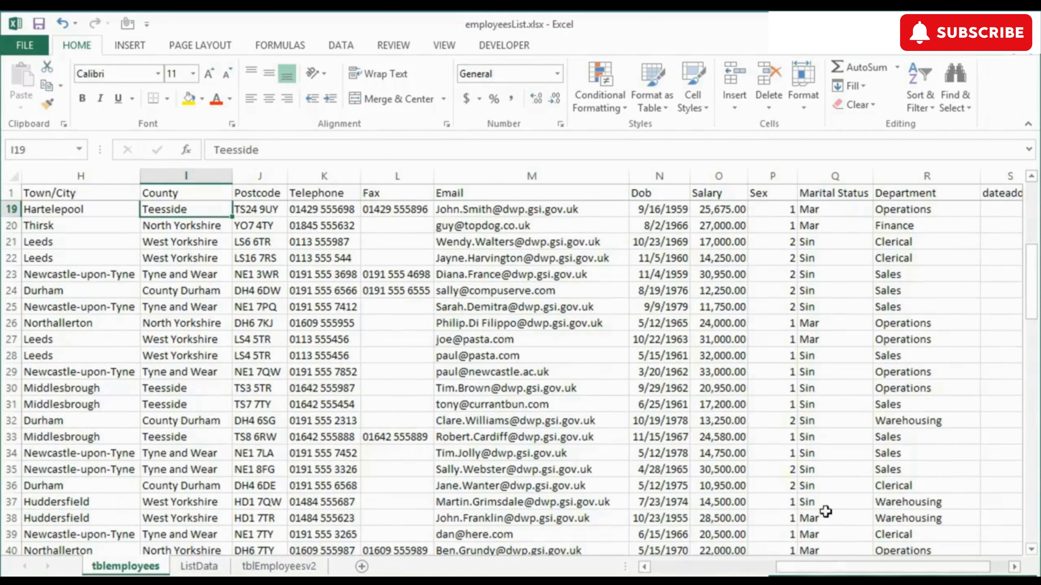
click(934, 402)
click(929, 388)
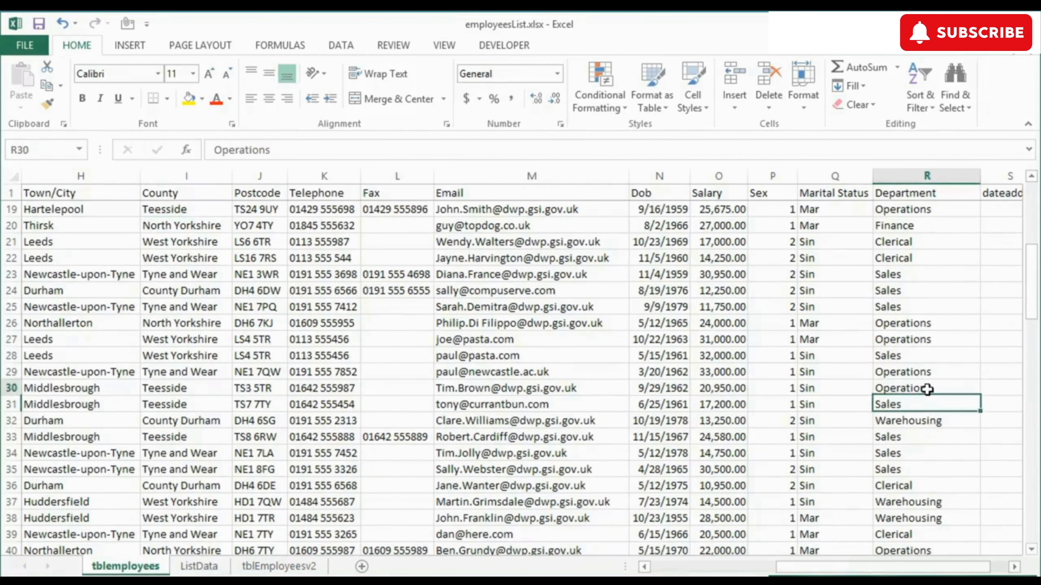
click(928, 372)
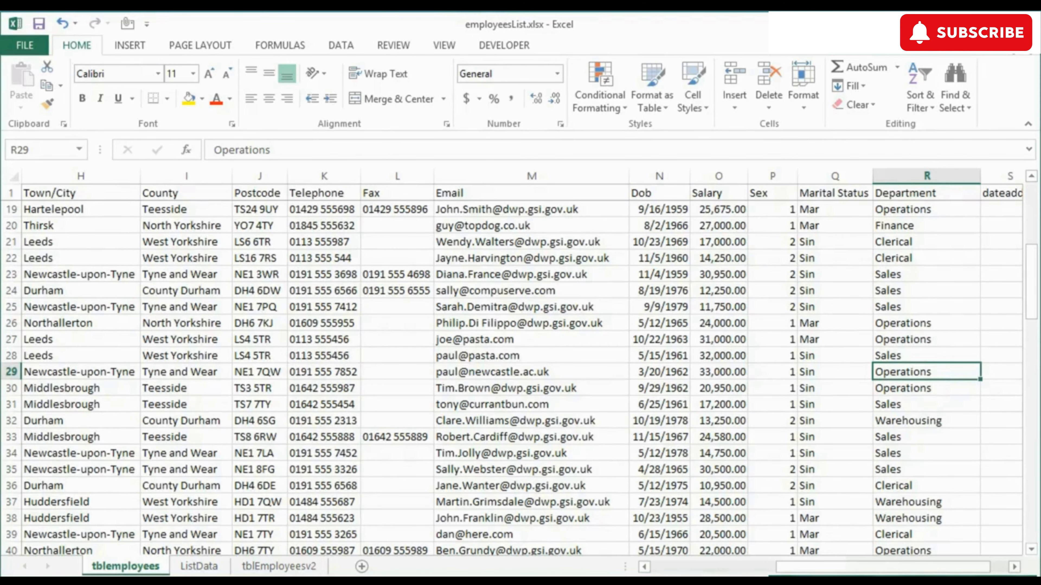
drag(791, 573, 661, 566)
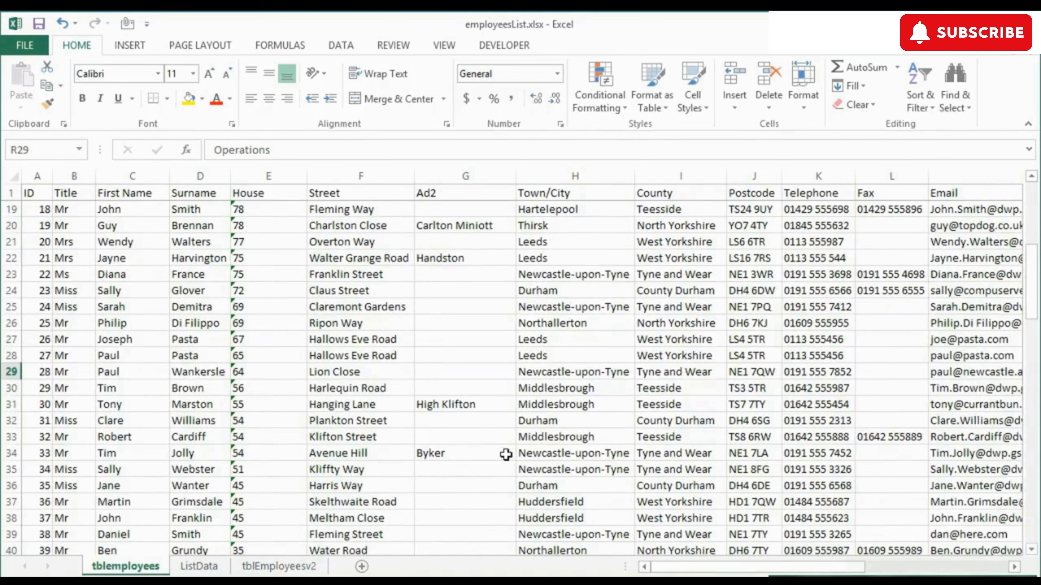
click(199, 566)
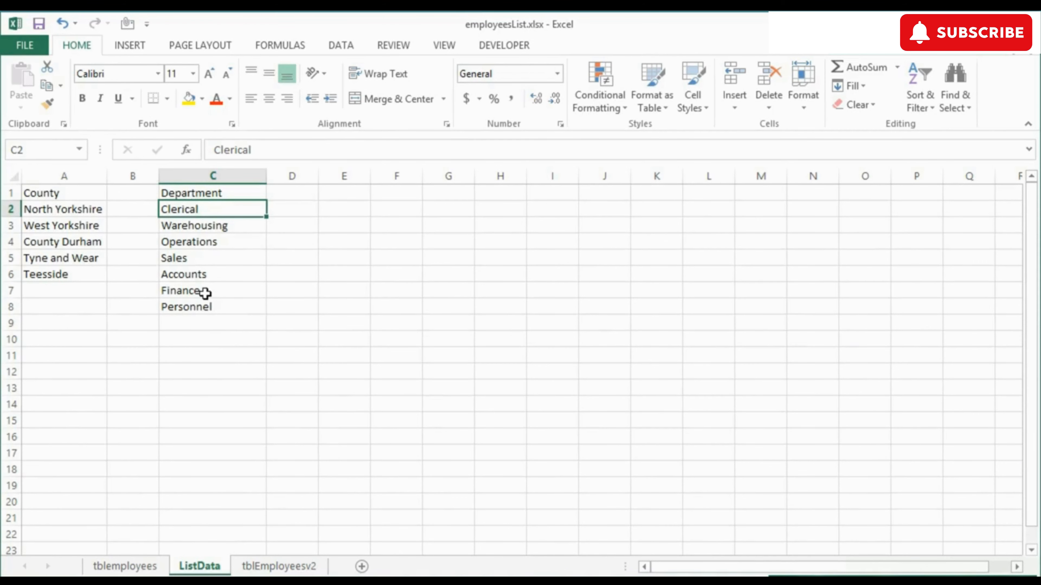
click(152, 566)
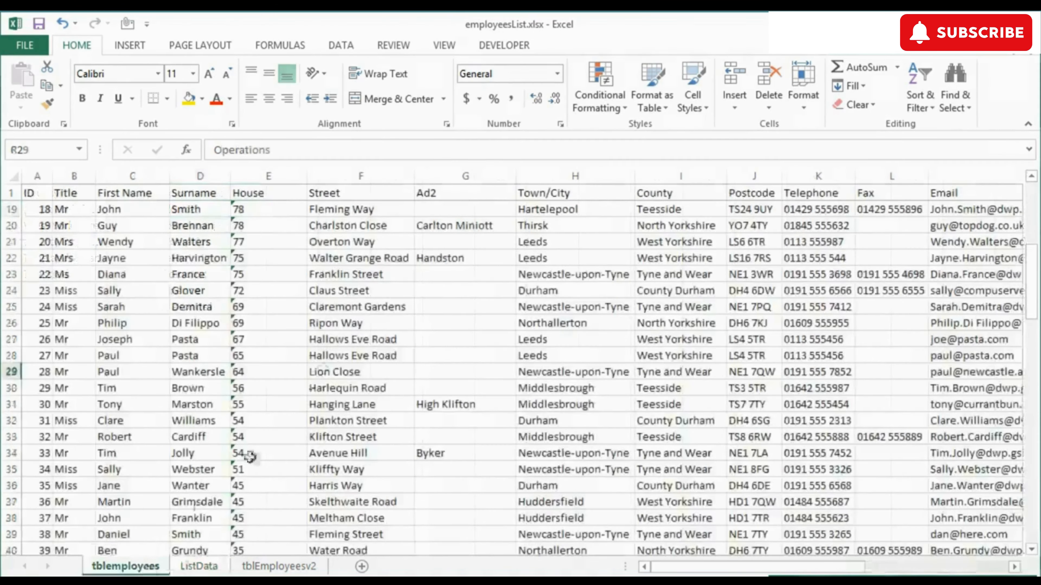
Set data validation for the County cells I19:I100 of tblemployees to allow values from a list.
click(692, 210)
click(692, 226)
click(688, 211)
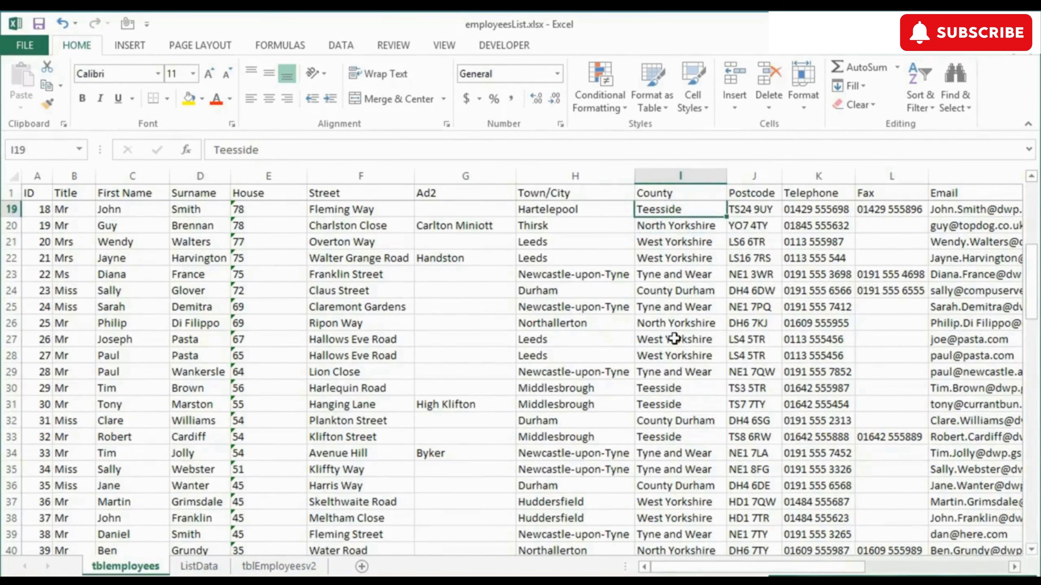
scroll(676, 340, down, 20)
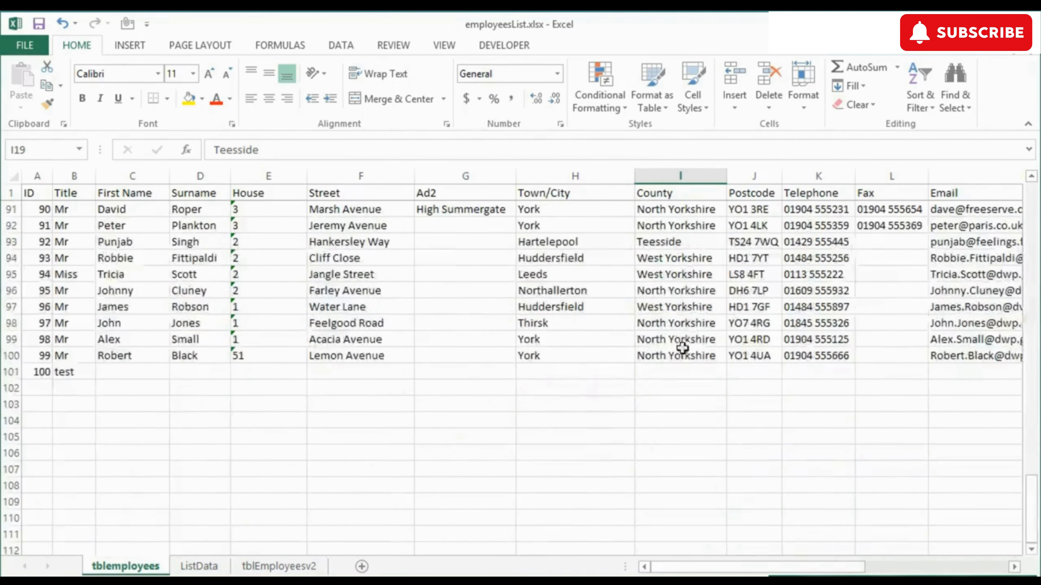
shift+click(685, 361)
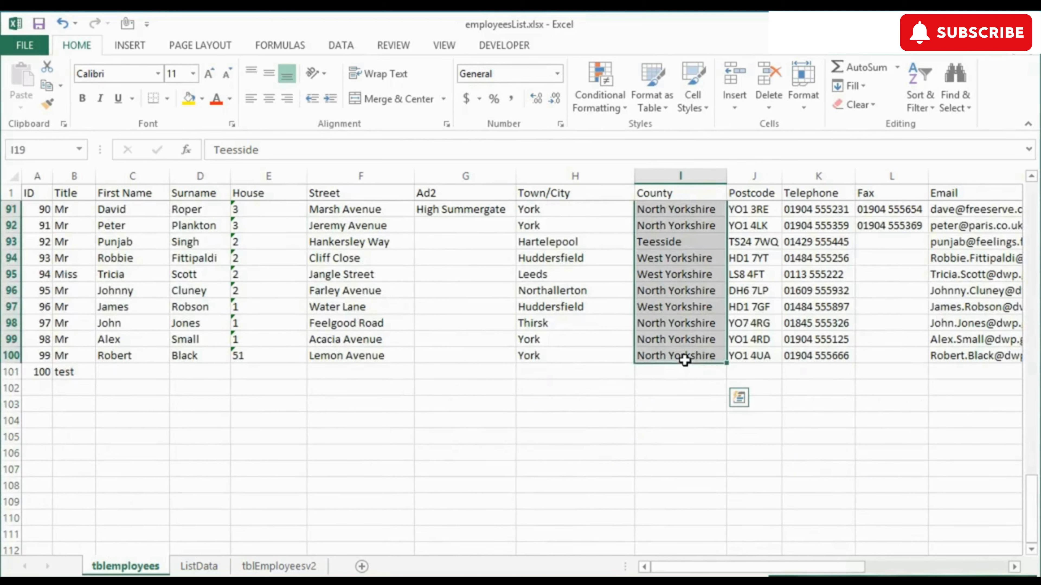
scroll(684, 360, up, 20)
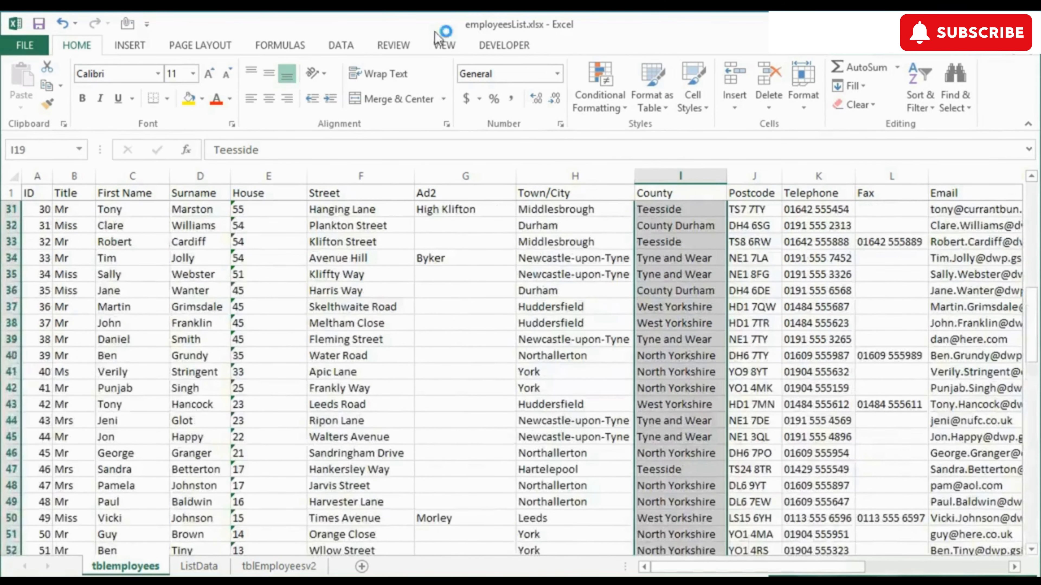
click(340, 45)
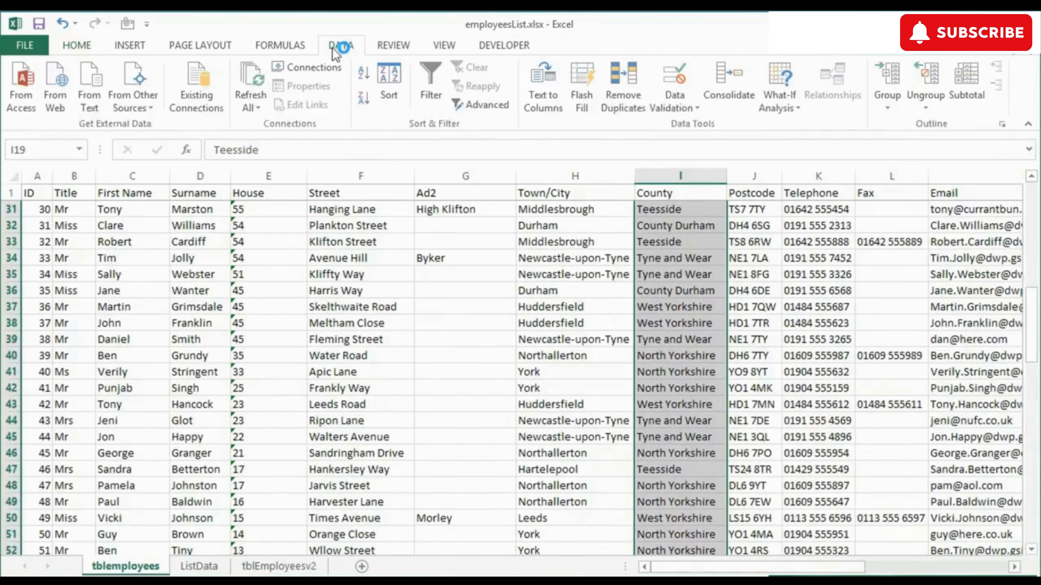
click(692, 106)
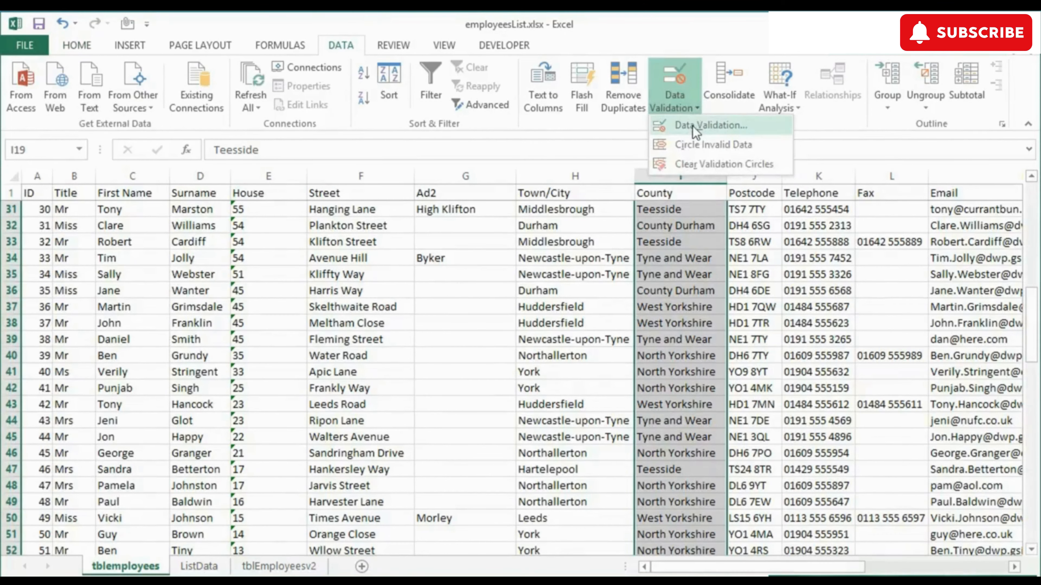
click(692, 125)
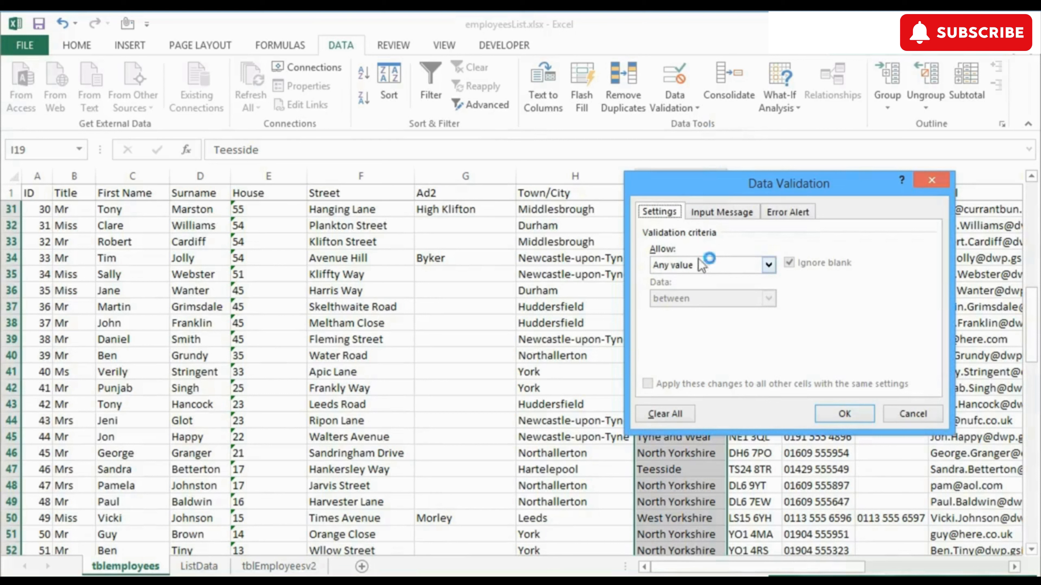
click(769, 265)
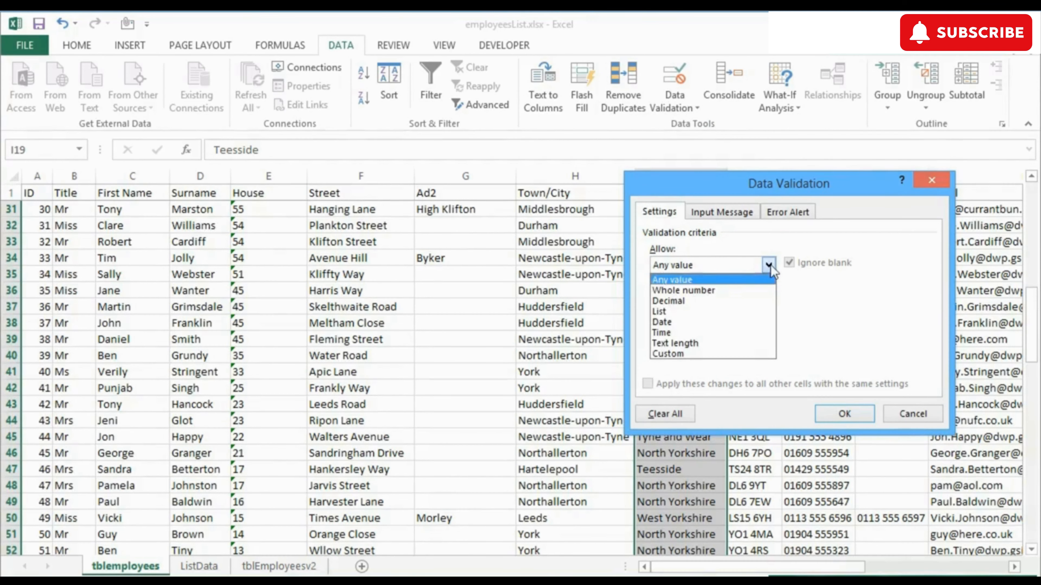
click(682, 311)
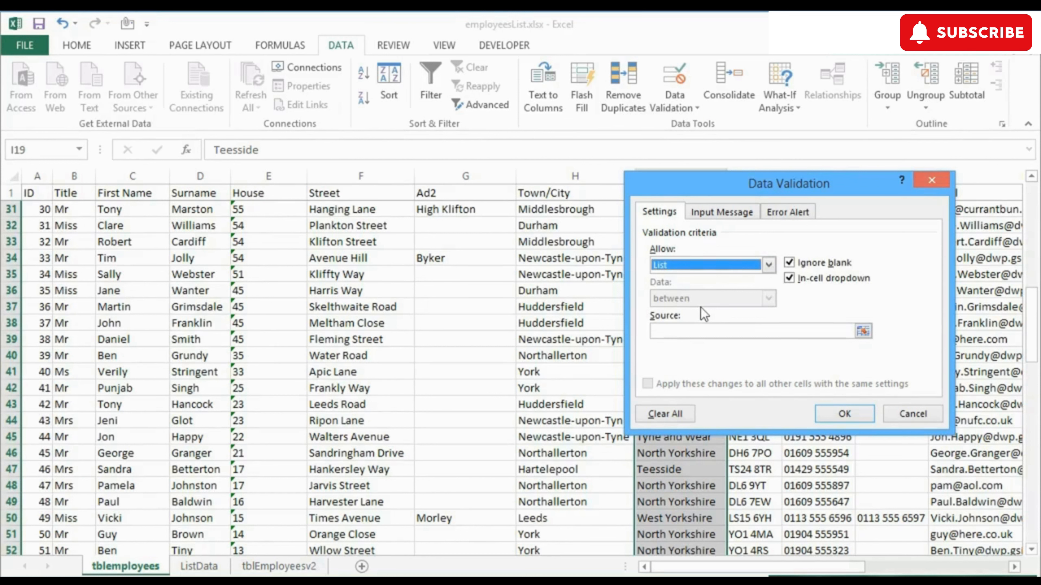
Use ListData cells A2:A6 as the source of the county validation list and apply the rule.
click(687, 332)
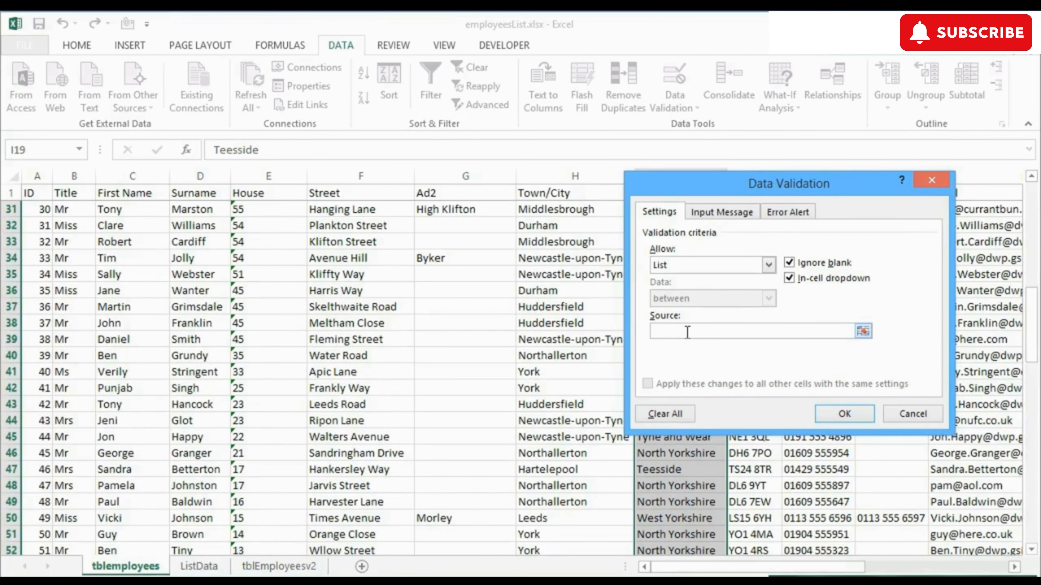
click(863, 331)
click(200, 567)
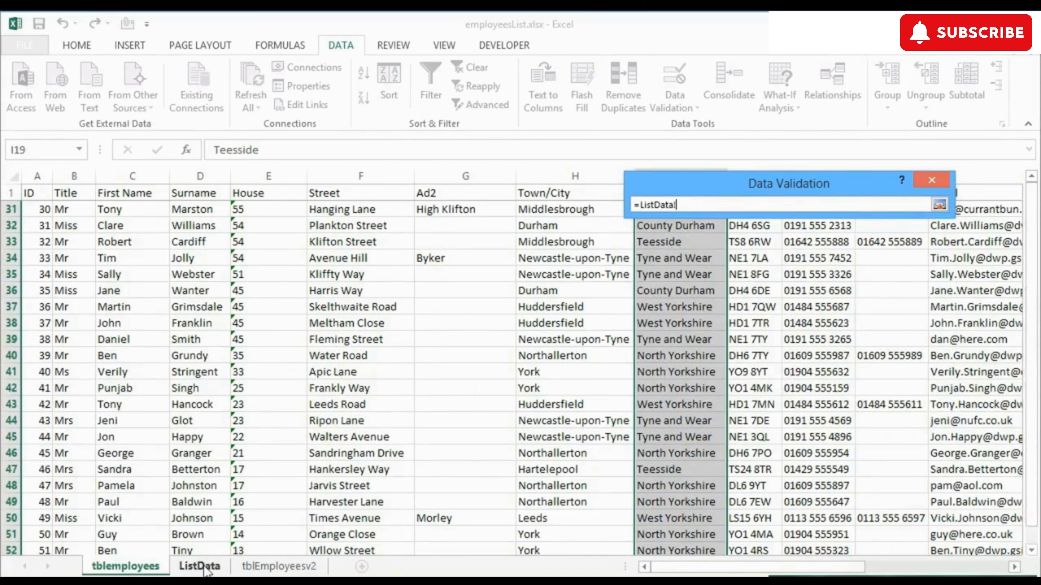
drag(75, 211, 72, 272)
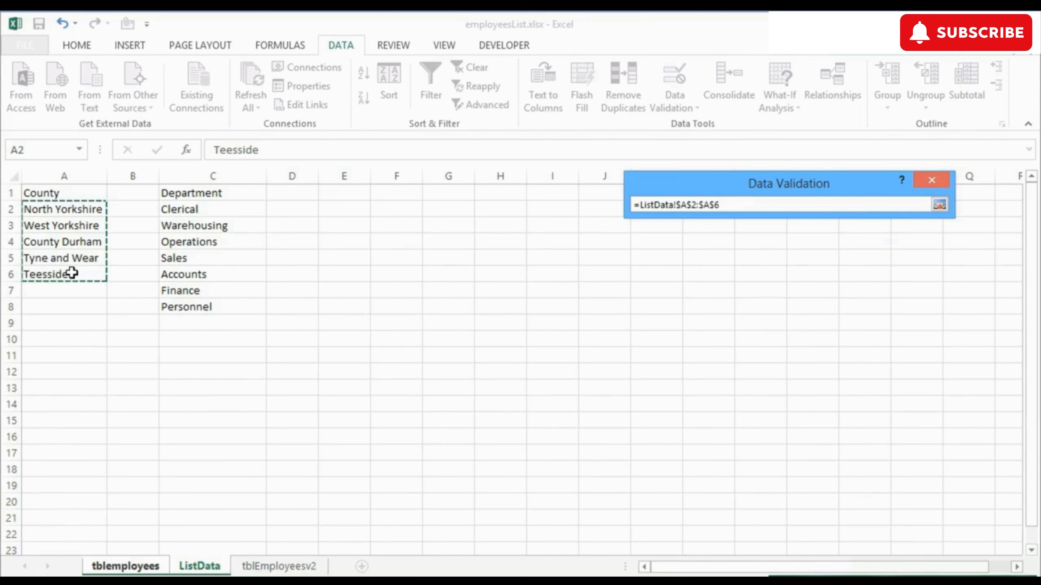
click(940, 205)
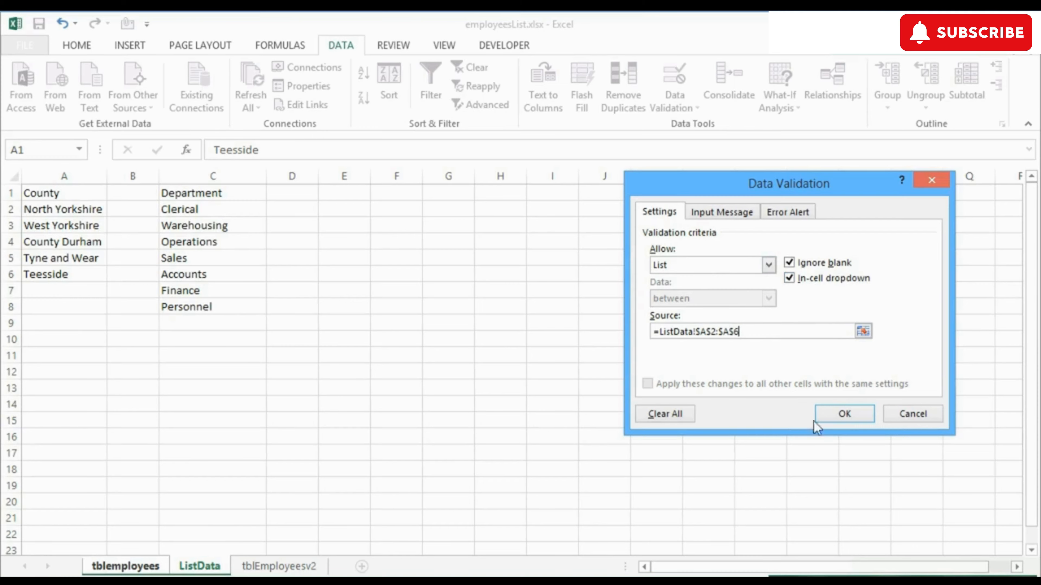
click(853, 417)
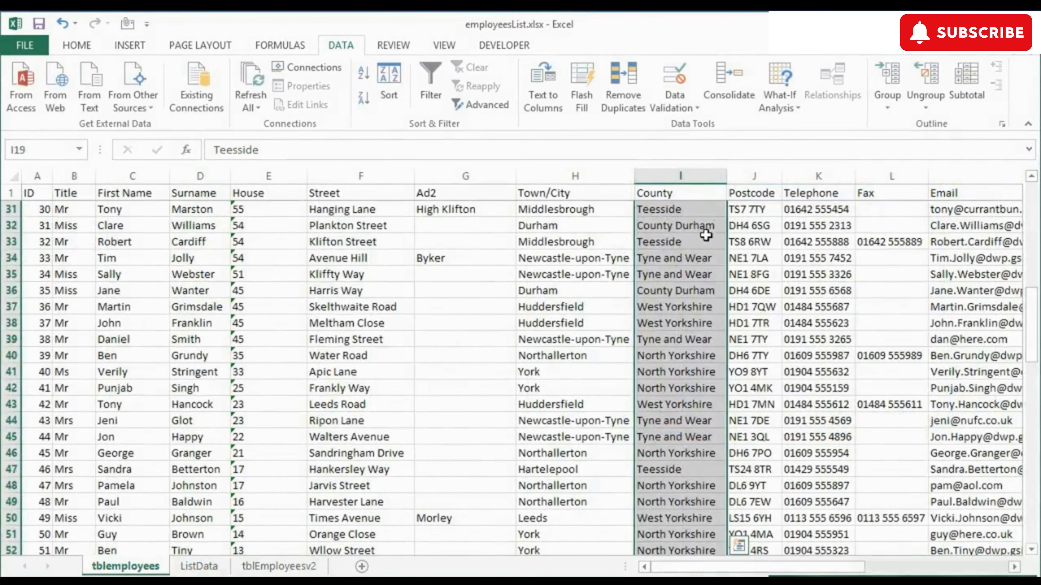
Set the county in cell I34 to Teesside by picking it from the in-cell list.
click(697, 229)
click(696, 240)
click(693, 257)
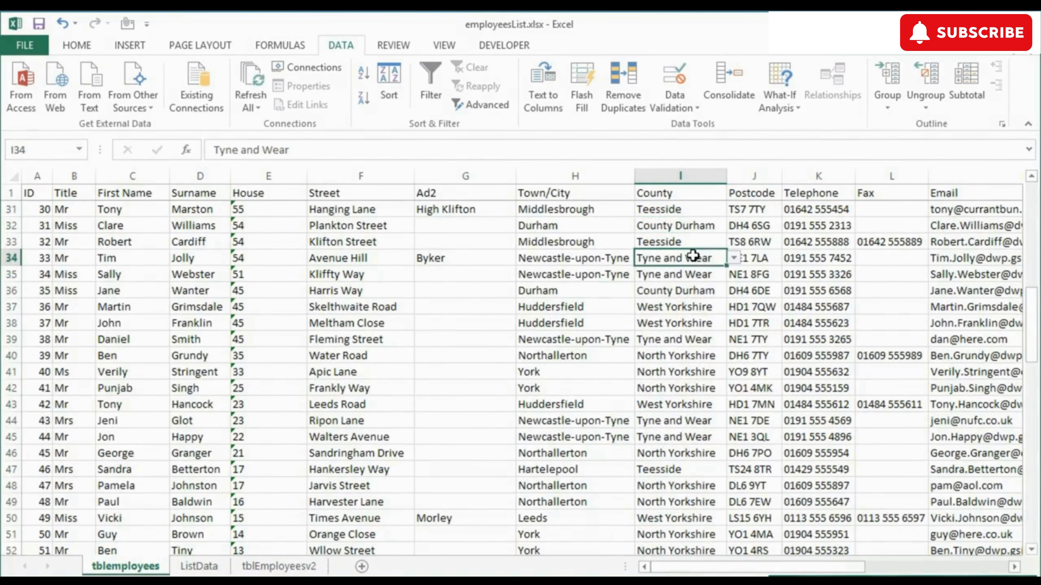
click(733, 258)
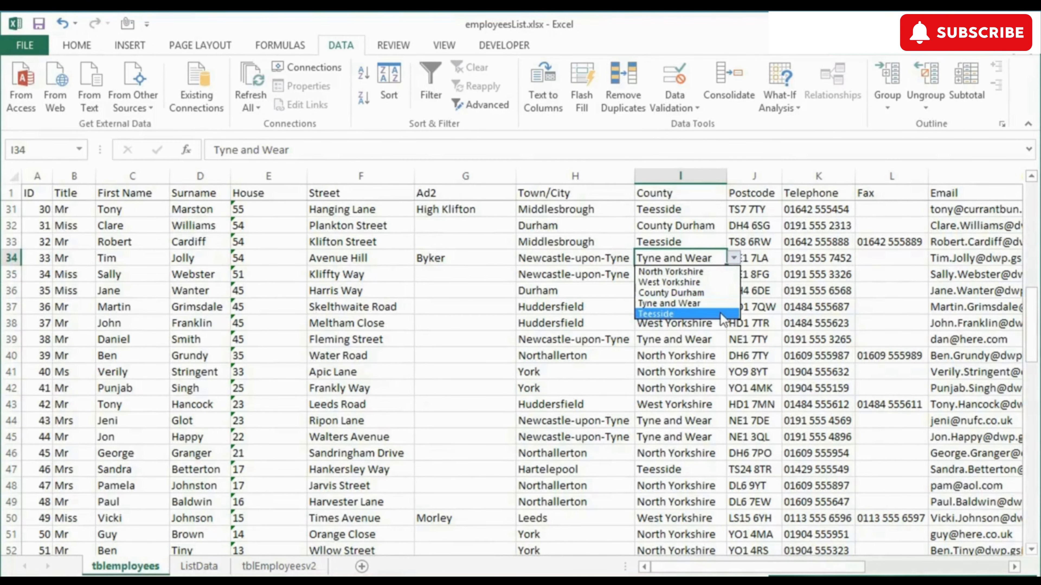
click(697, 314)
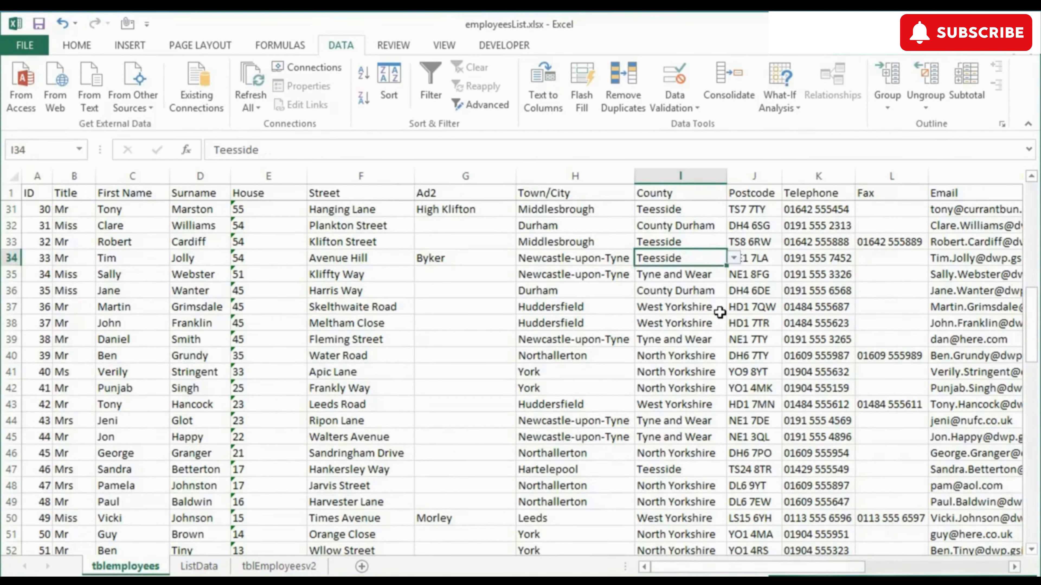
Set the county in cell I38 to County Durham by picking it from the in-cell list.
click(719, 324)
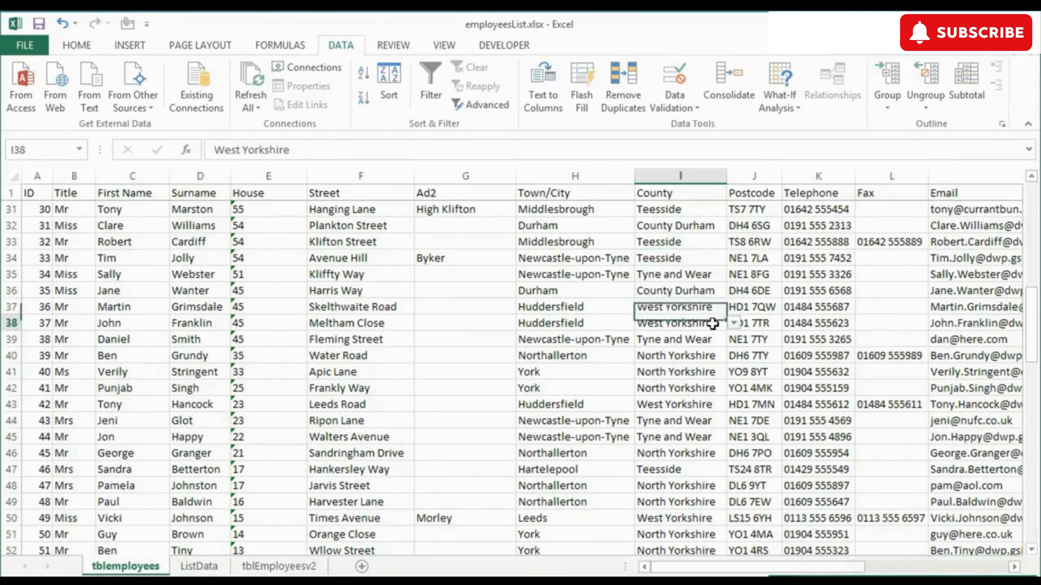
click(732, 324)
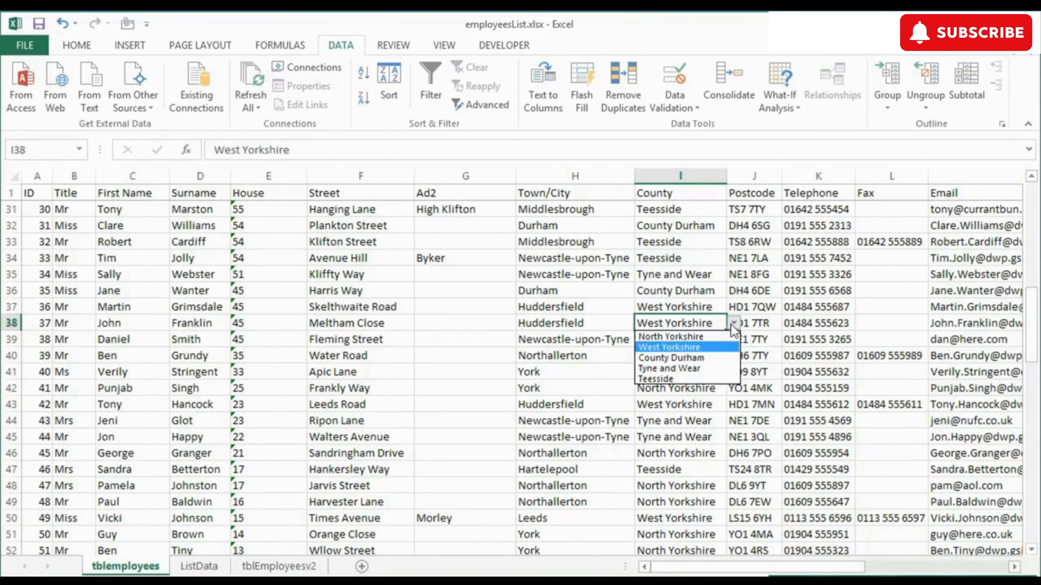
click(711, 363)
click(704, 369)
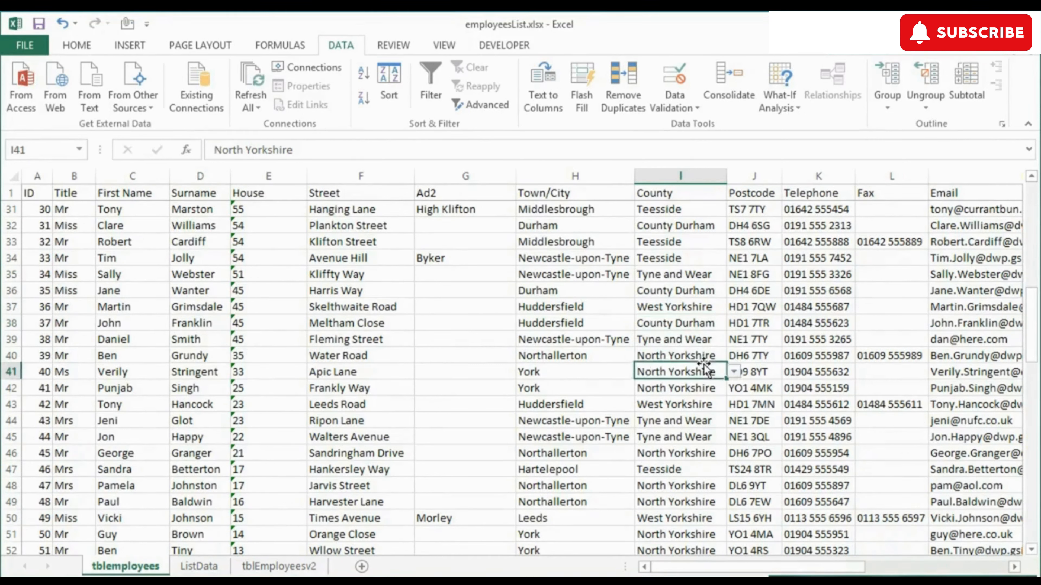
Check the county choices offered in cell I42 without changing its value.
click(699, 390)
click(734, 389)
click(735, 389)
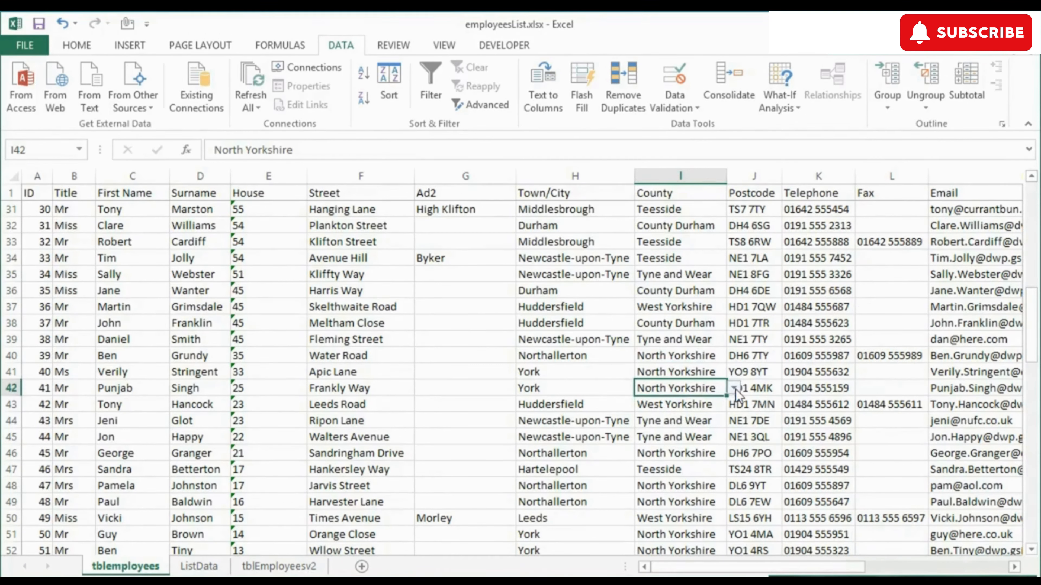
Name the department list in cells C2:C8 of the ListData sheet "dept".
drag(847, 567, 971, 571)
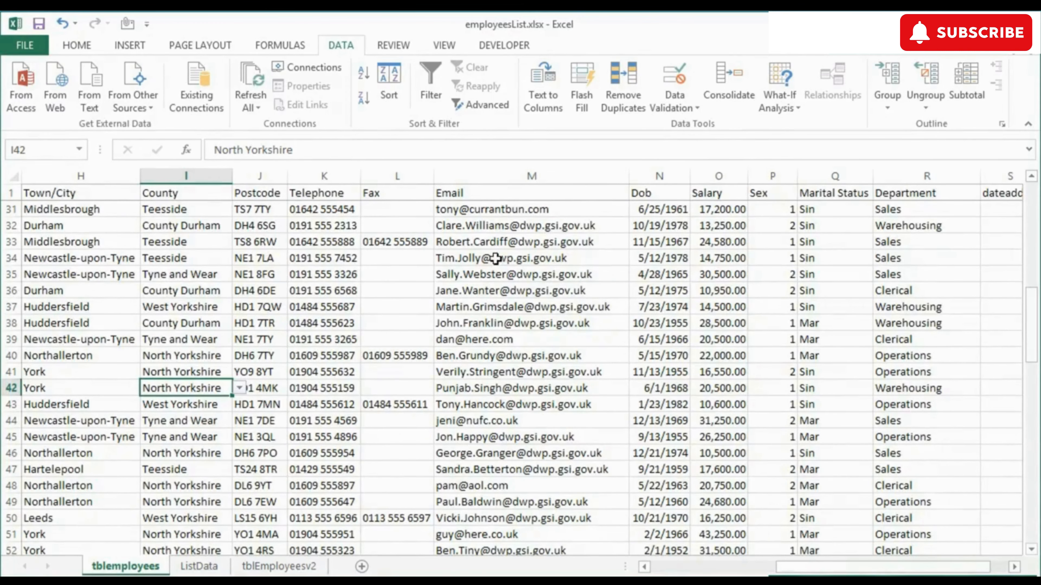
click(196, 571)
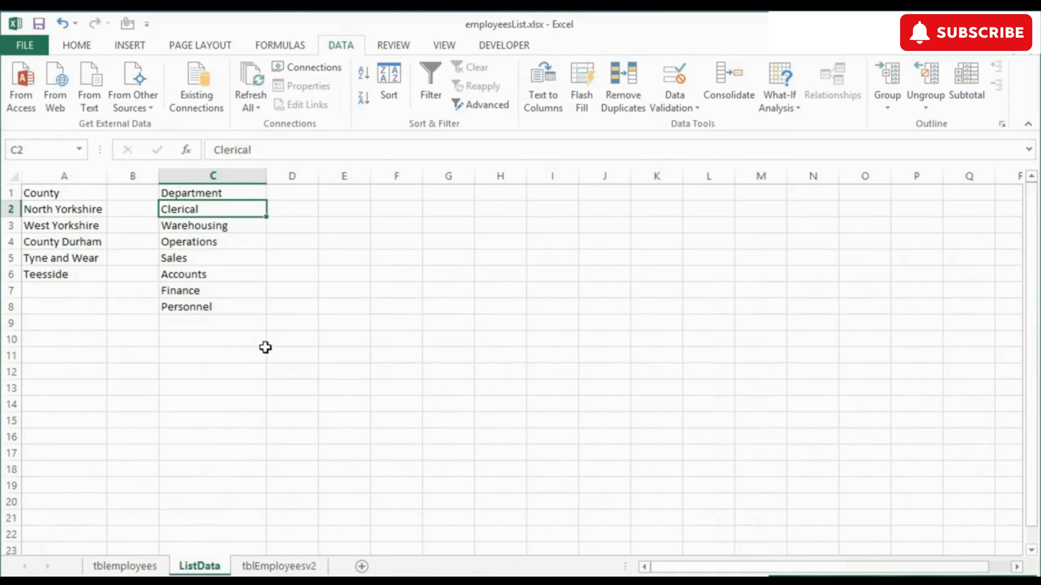
drag(200, 209, 213, 306)
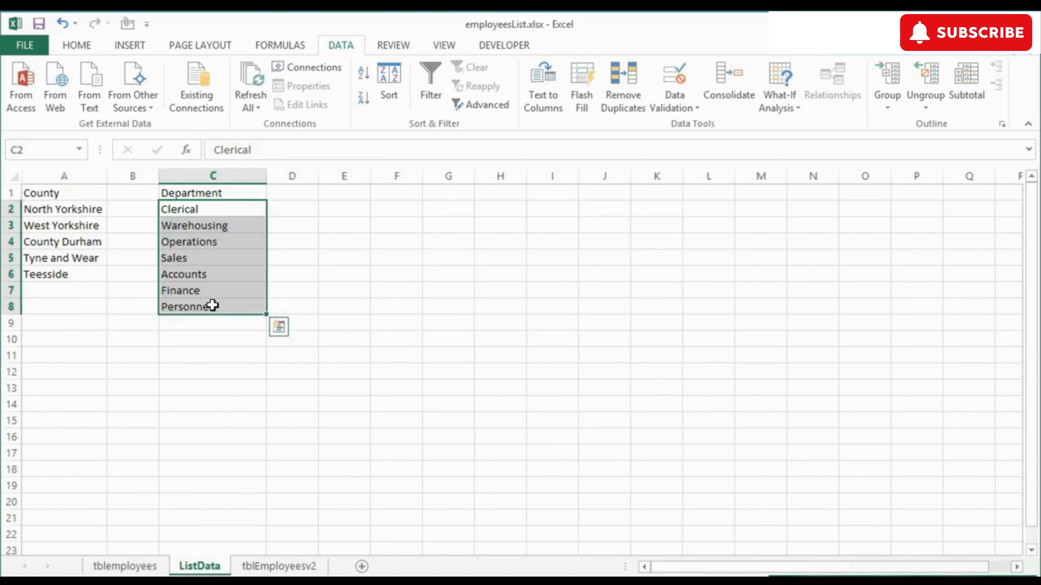
click(39, 152)
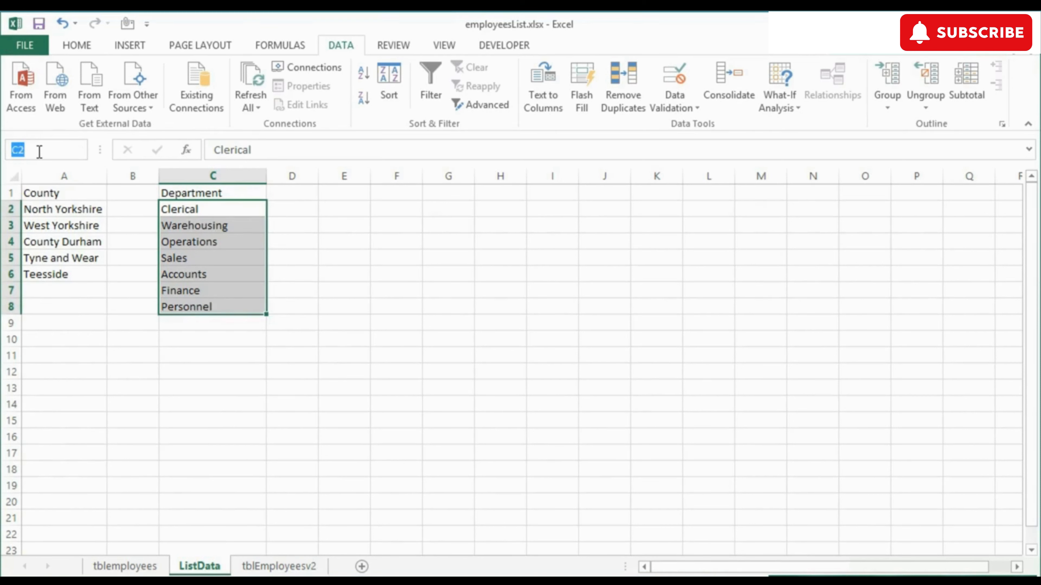
text(dept)
key(Return)
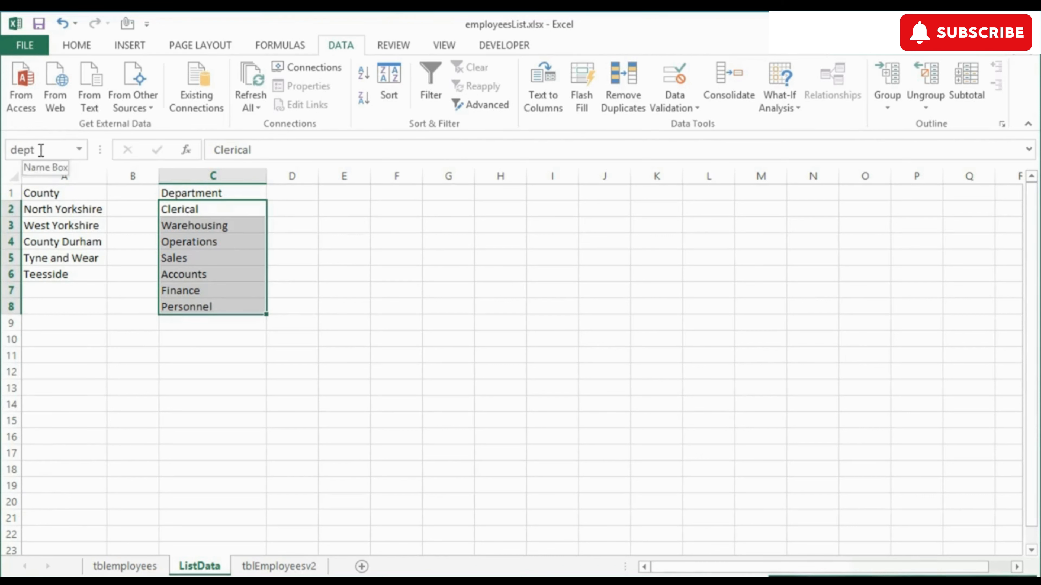
Apply list validation with the source =dept to the Department cells R2:R100 on the tblemployees sheet.
click(148, 566)
click(927, 210)
scroll(930, 217, up, 10)
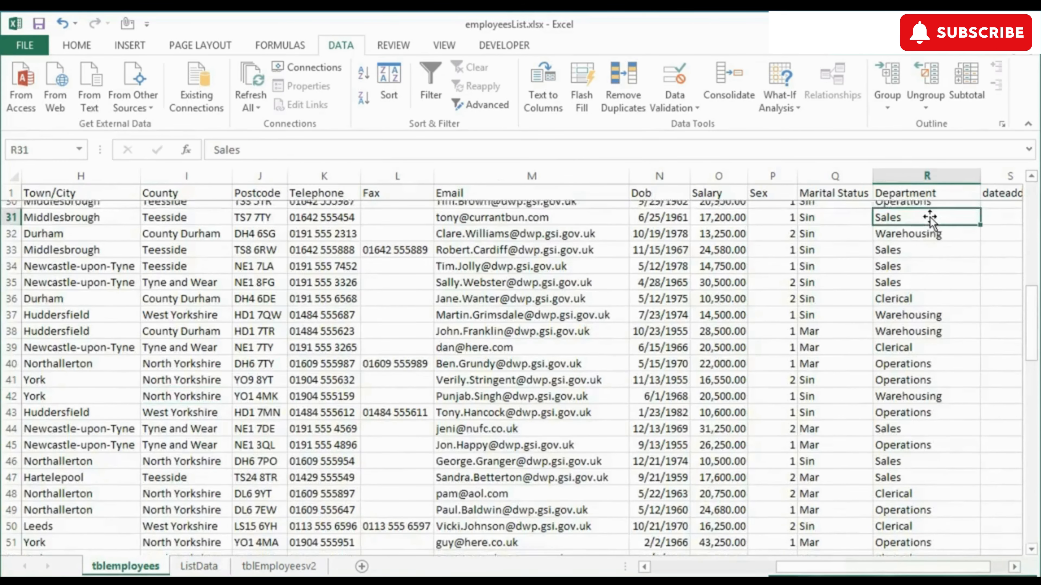
click(927, 210)
key(ctrl+shift+Down)
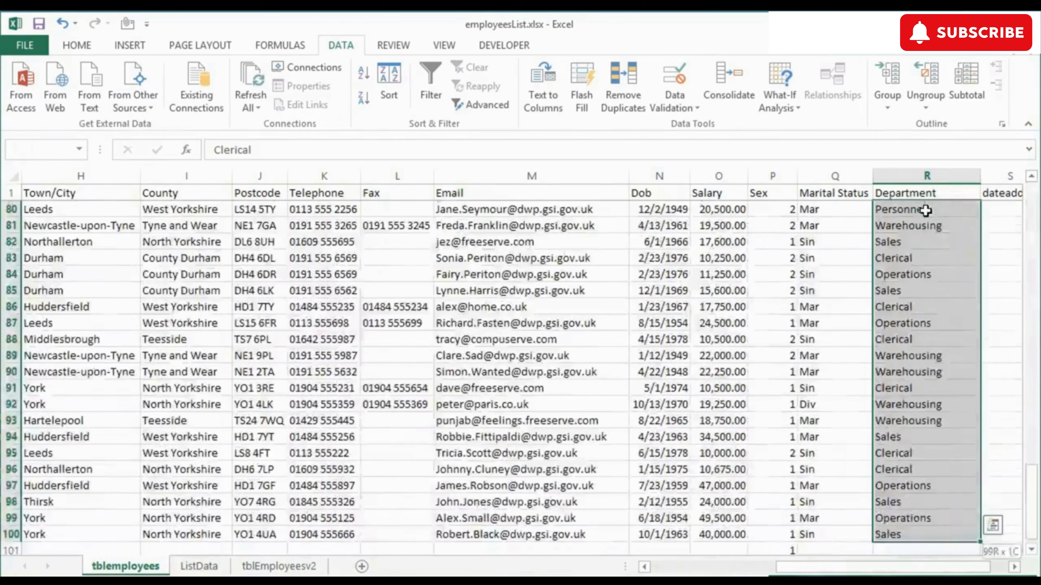
click(683, 111)
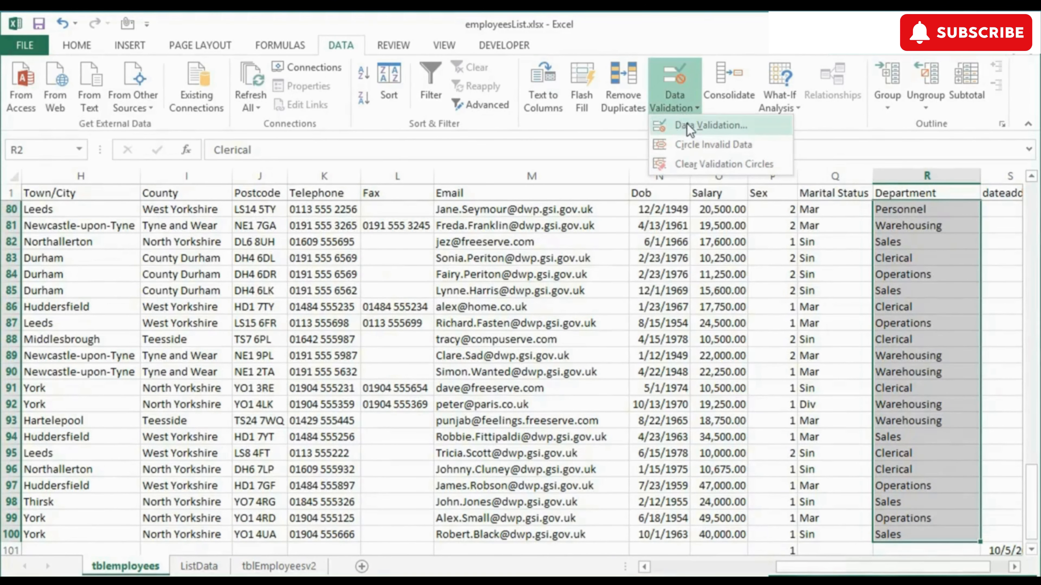
click(690, 126)
click(735, 269)
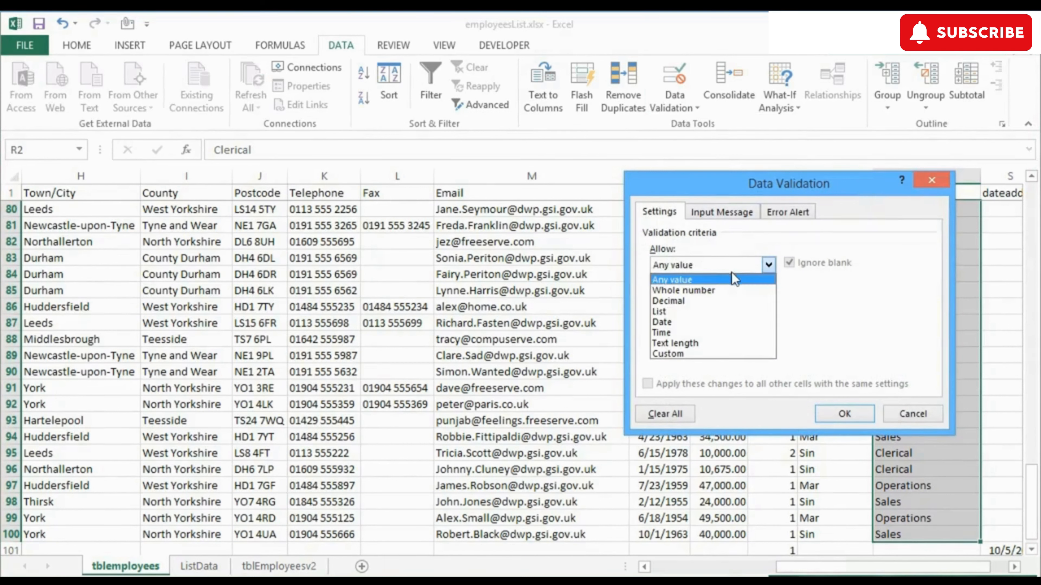
click(692, 312)
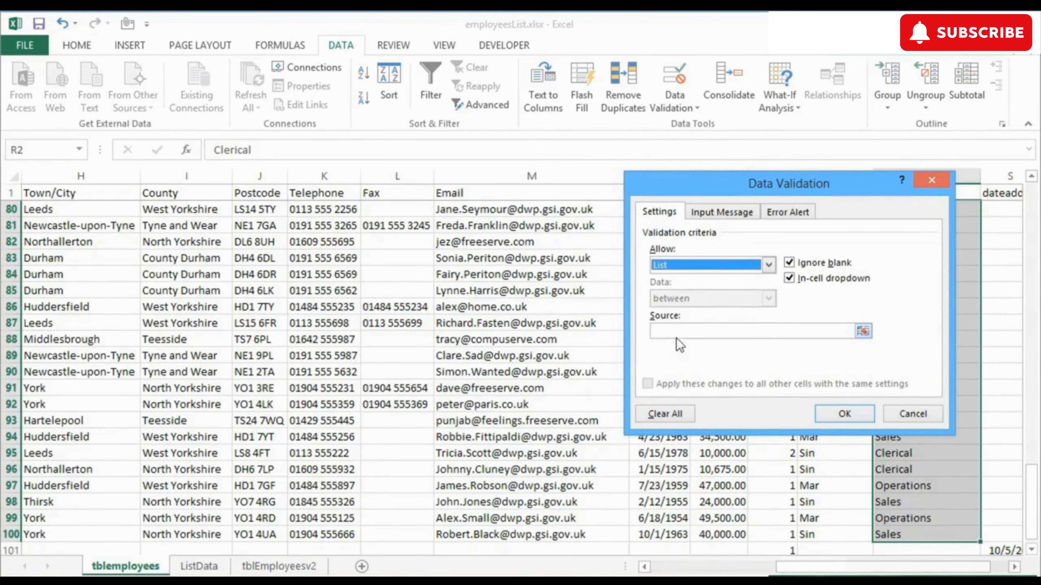
click(672, 332)
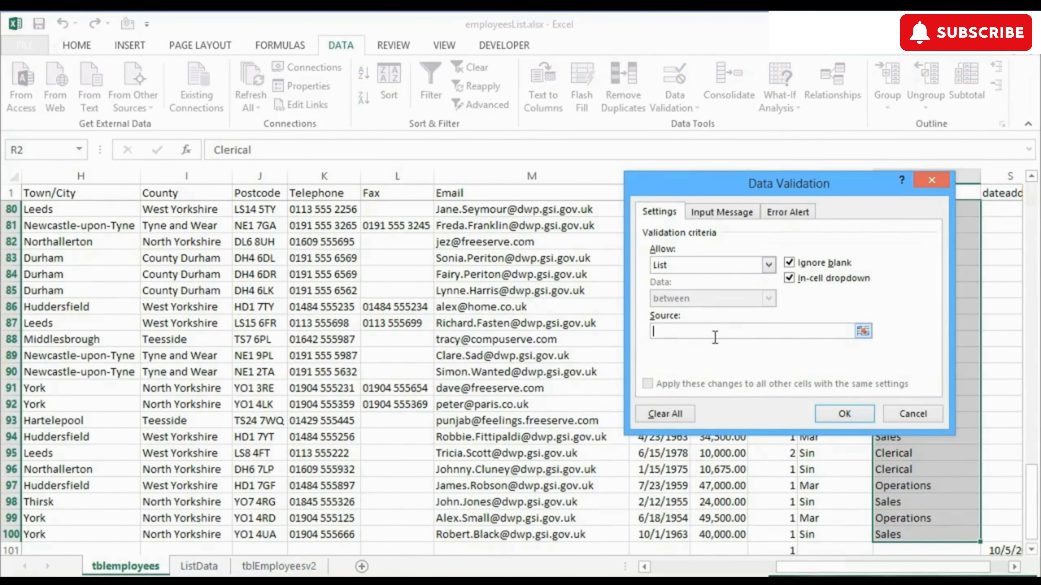
text(=dept)
click(844, 414)
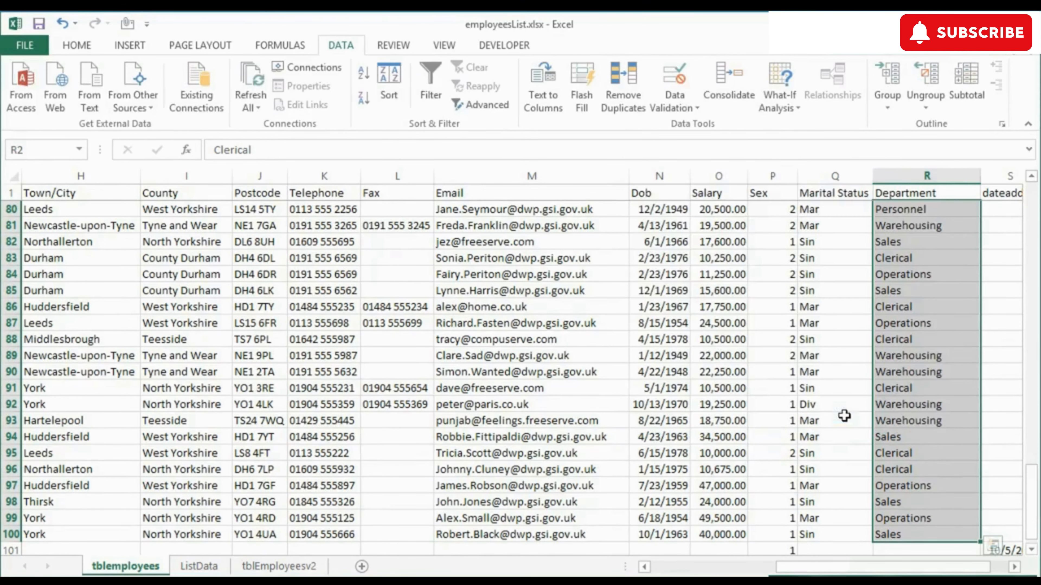
Set the department in cell R85 to Accounts by picking it from the in-cell list.
click(939, 259)
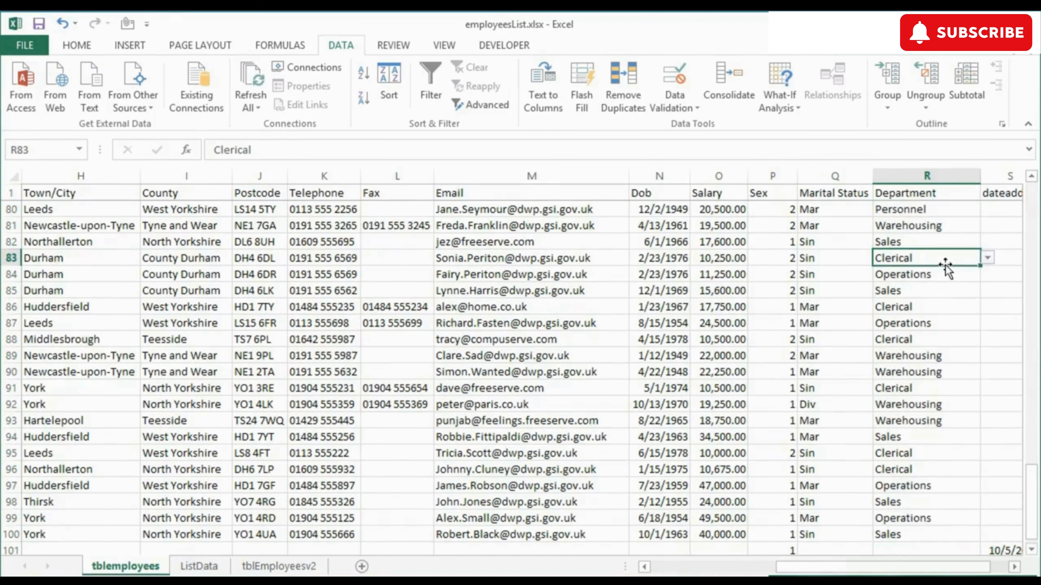
click(951, 291)
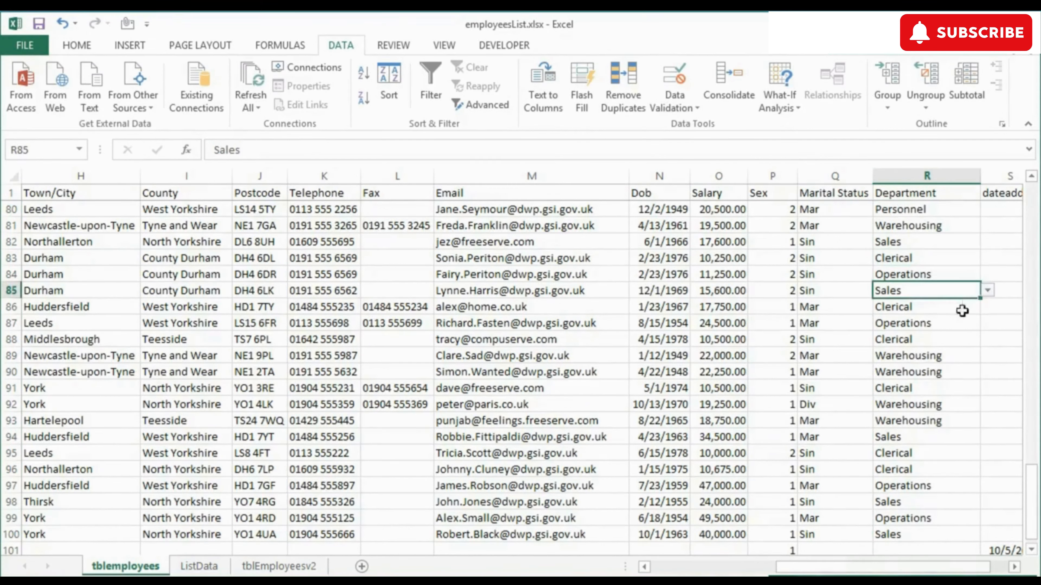
click(987, 290)
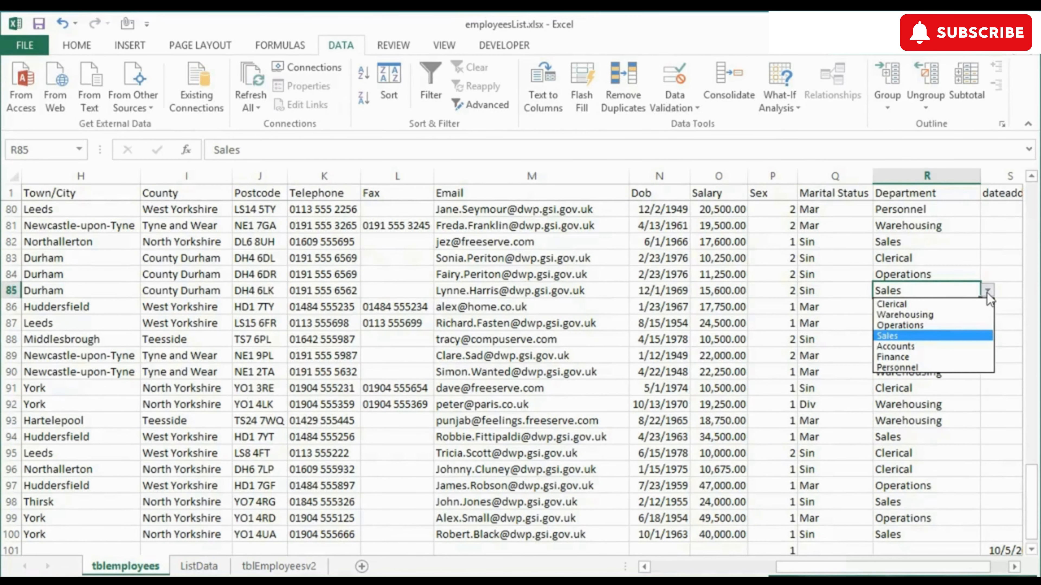
click(922, 346)
Set the department in cell R87 to Warehousing by picking it from the in-cell list.
click(956, 324)
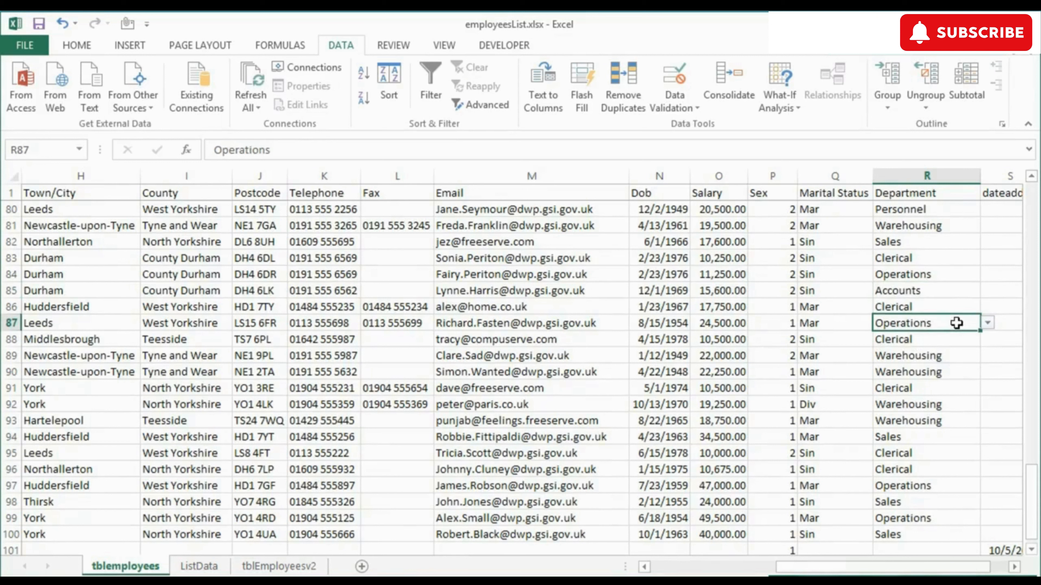
click(988, 323)
click(939, 348)
Check the department choices offered in cell R87 and try to enter the unlisted department Admin there.
click(988, 323)
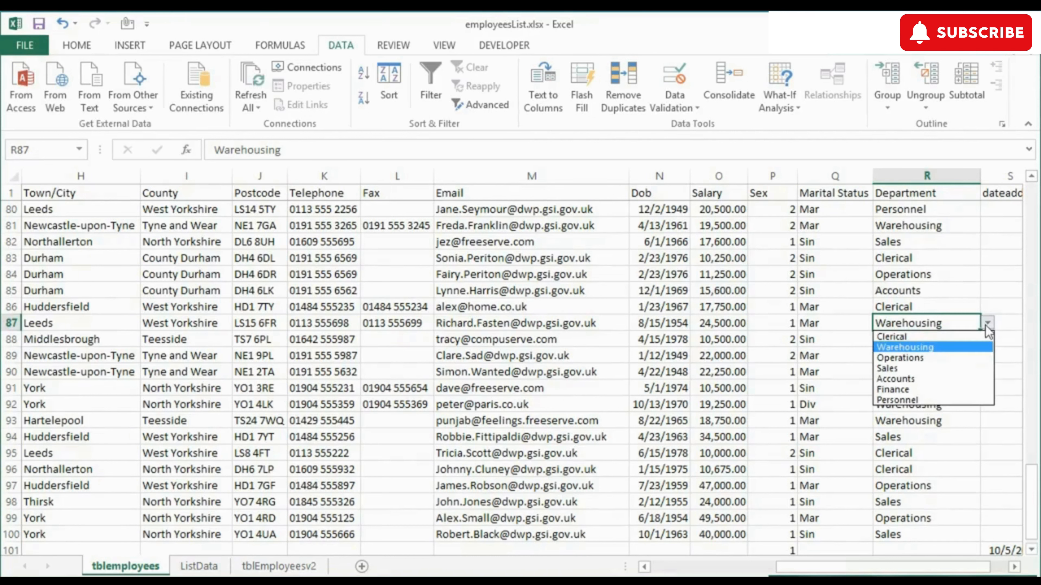
click(986, 325)
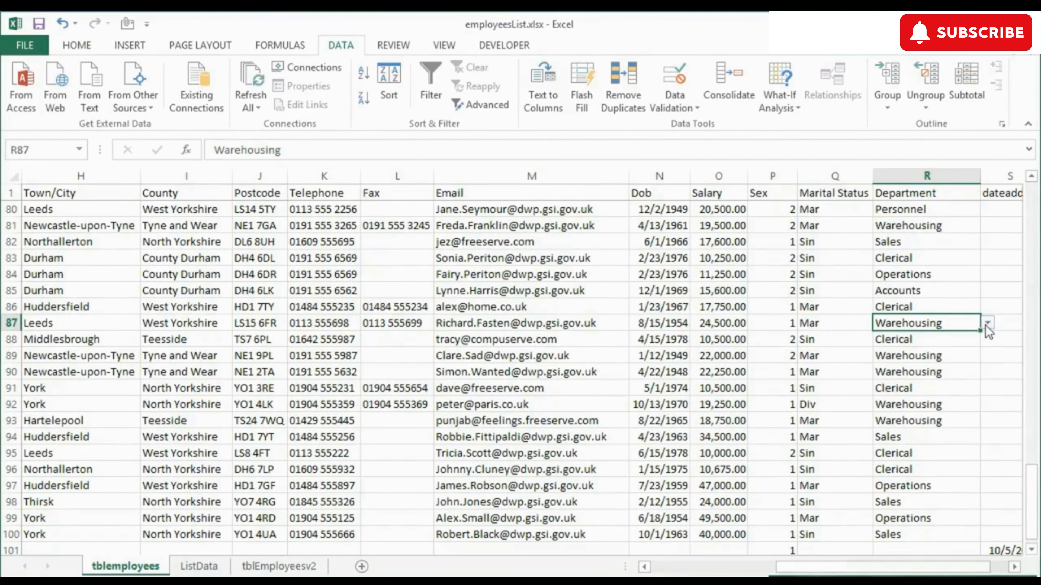
text(Admin)
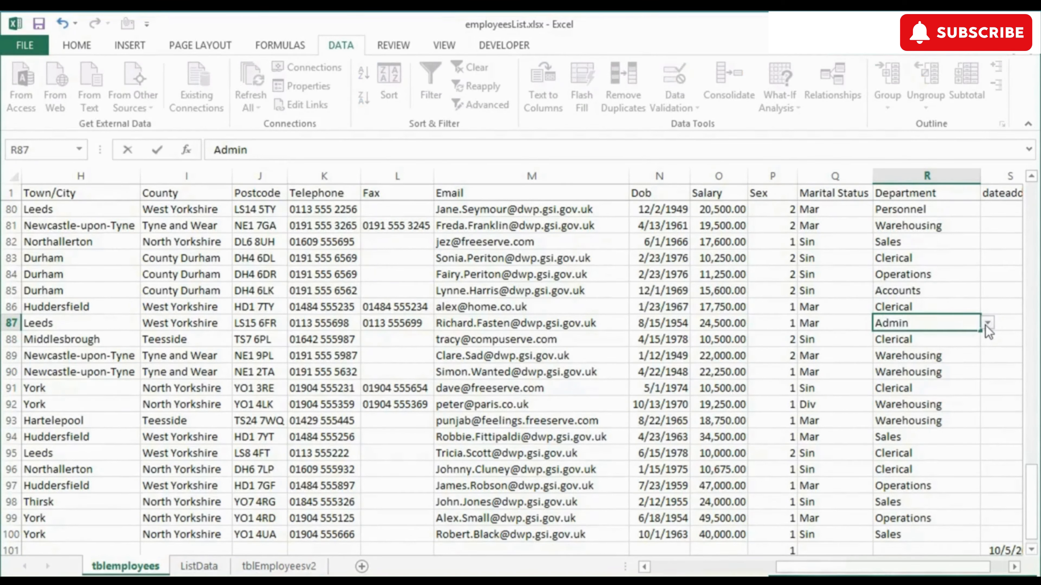
key(Return)
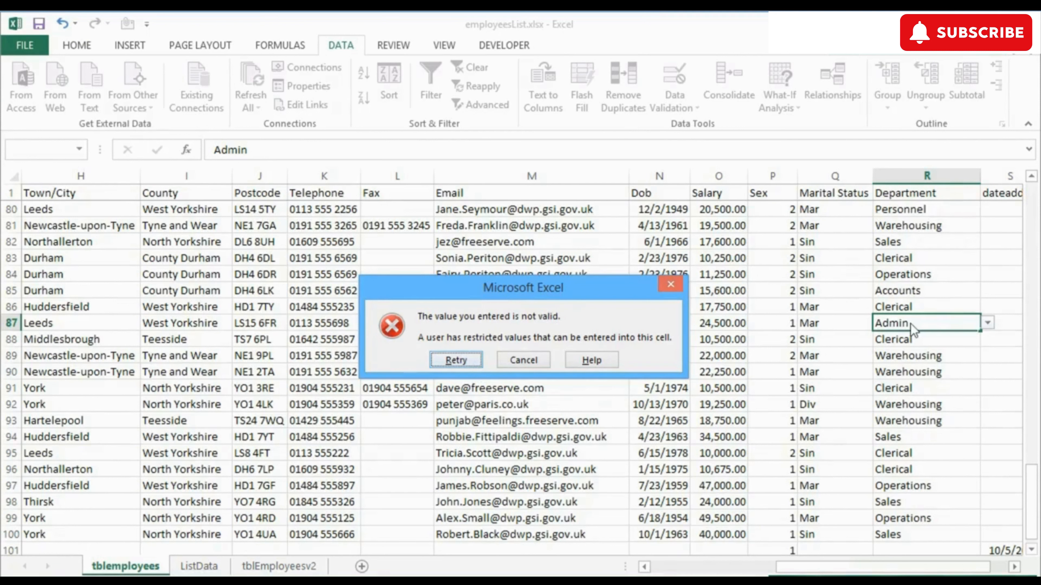
click(535, 360)
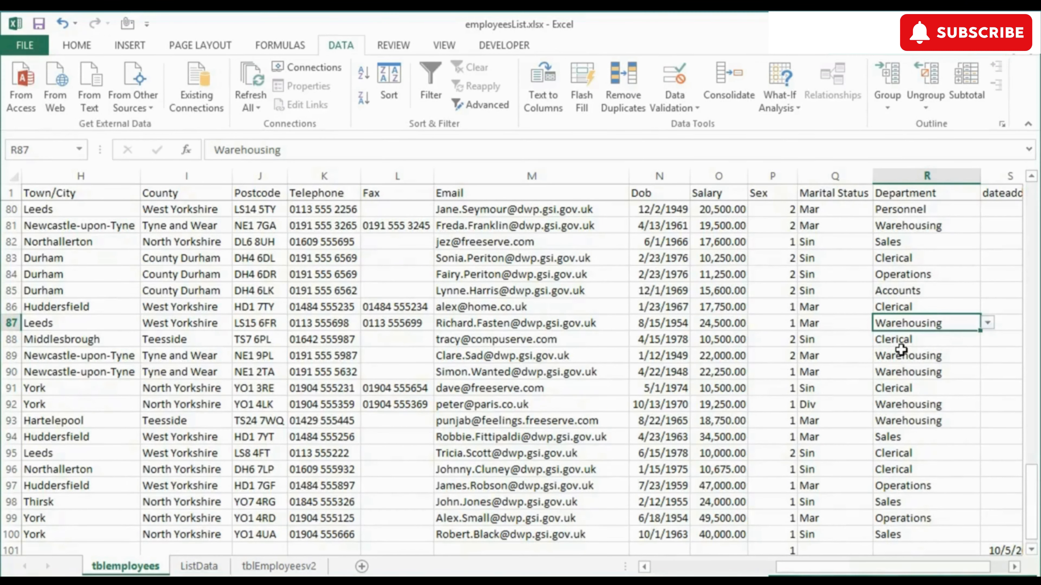
Add Admin in C9 and Marketing in C10 to the end of the department list on the ListData sheet.
click(209, 568)
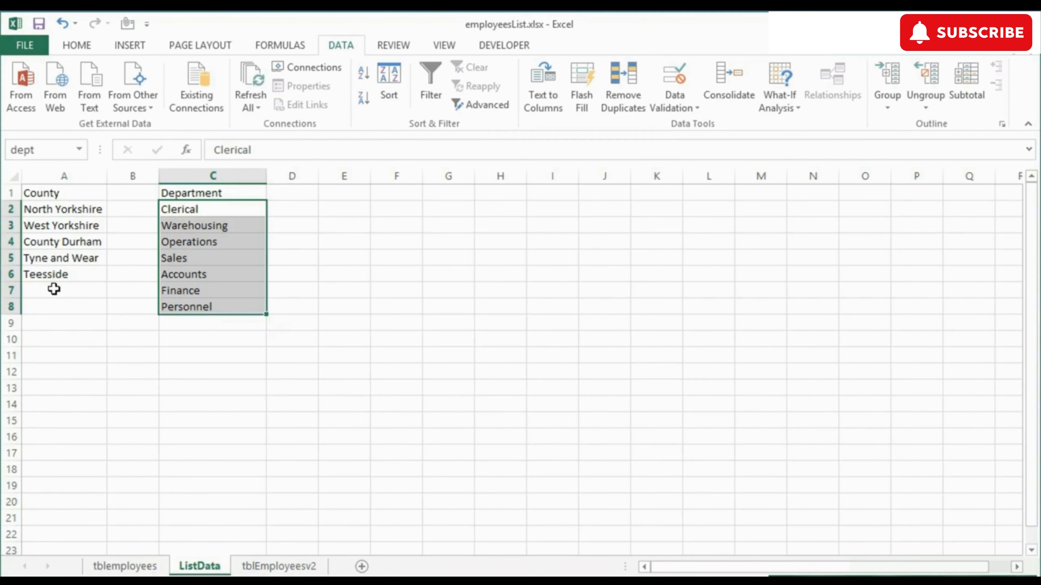
click(54, 290)
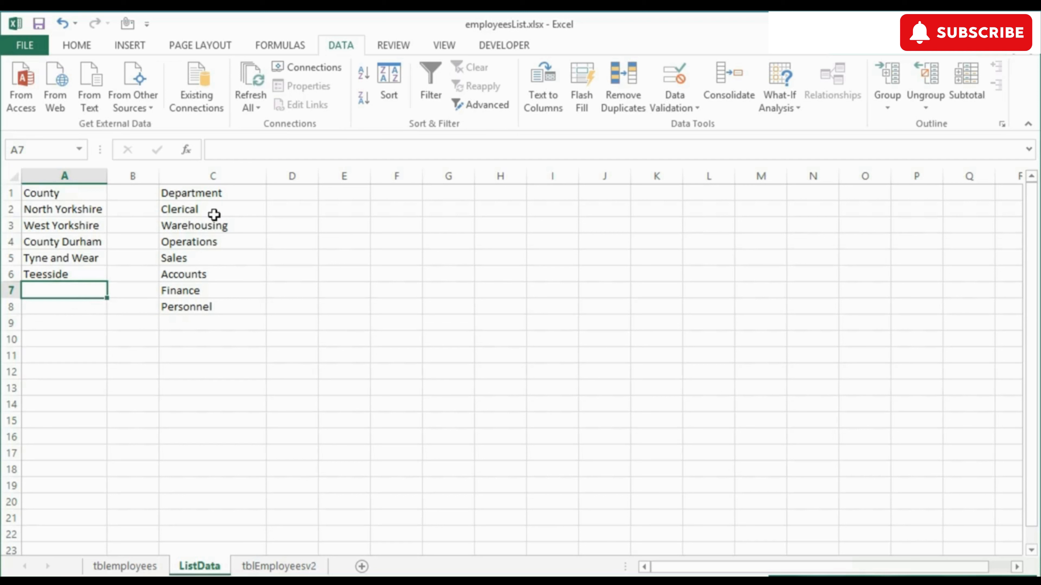
click(212, 209)
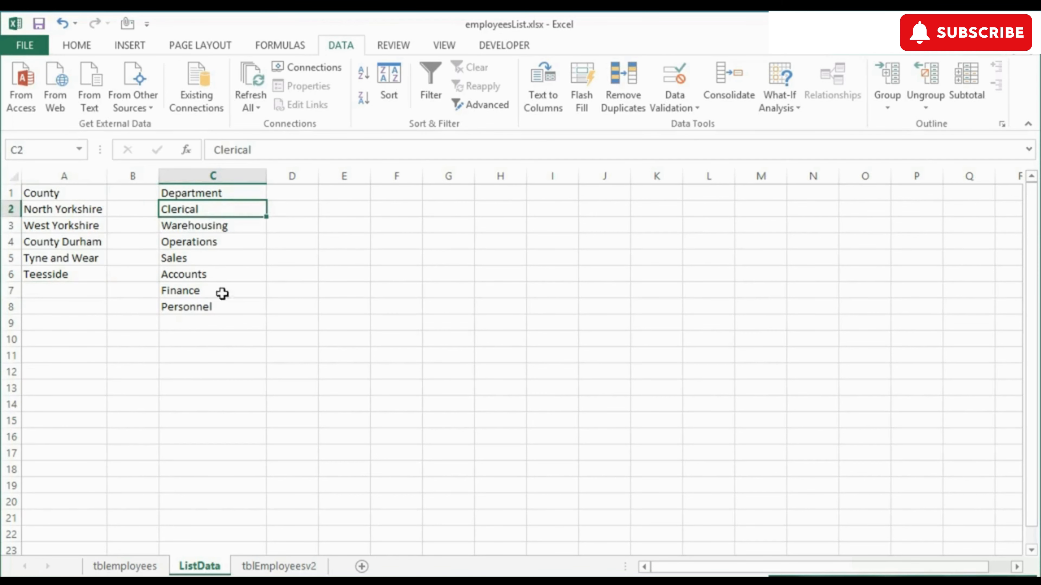
click(201, 324)
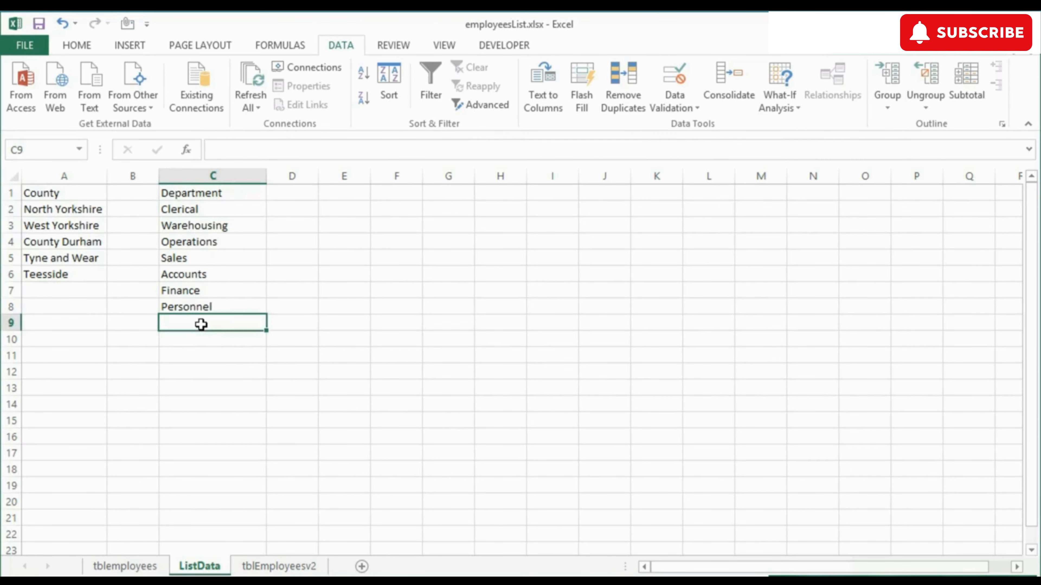
text(Admin)
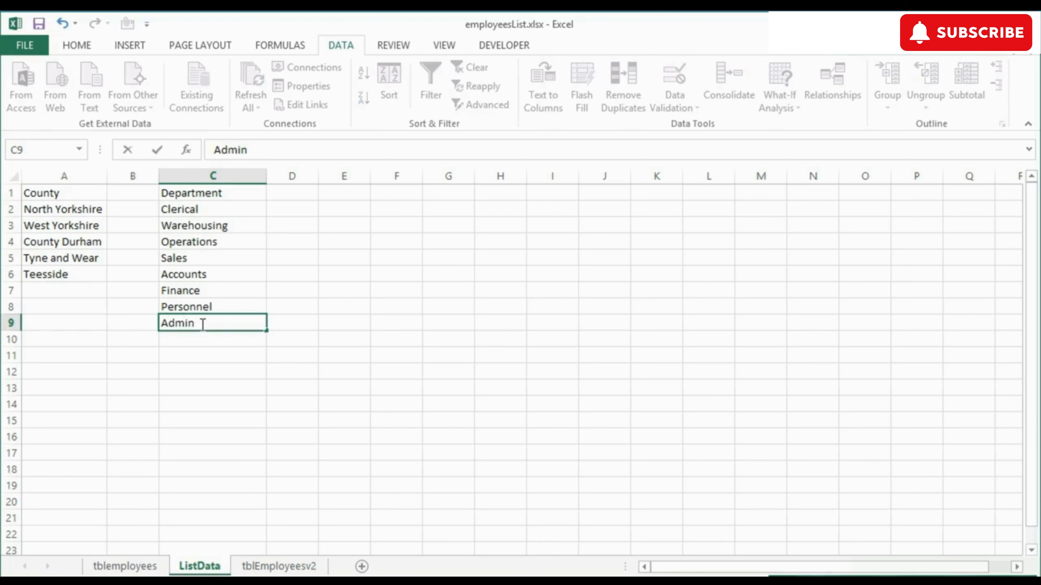
key(Return)
text(Marke)
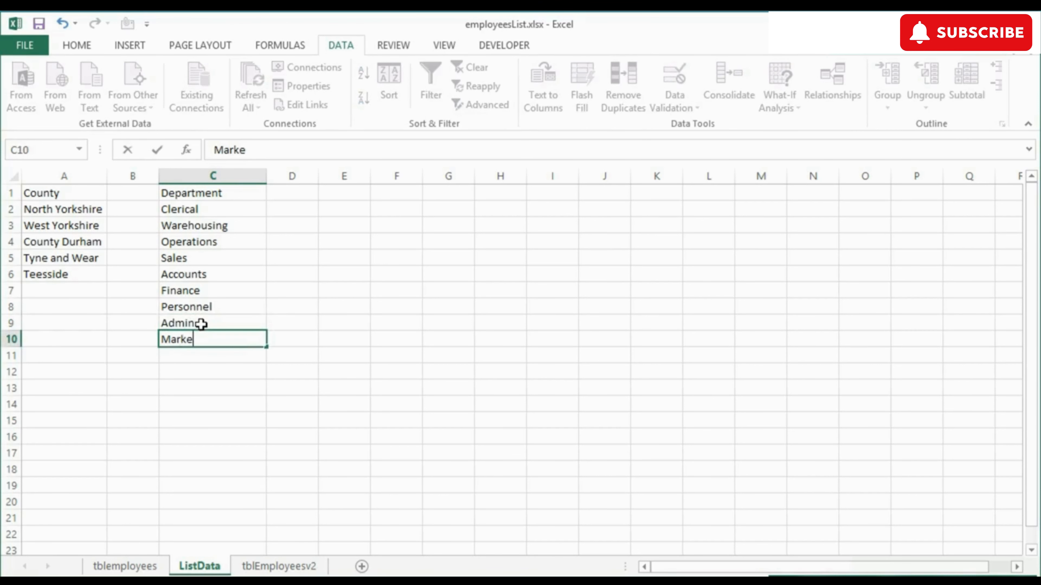
text(ting)
key(Return)
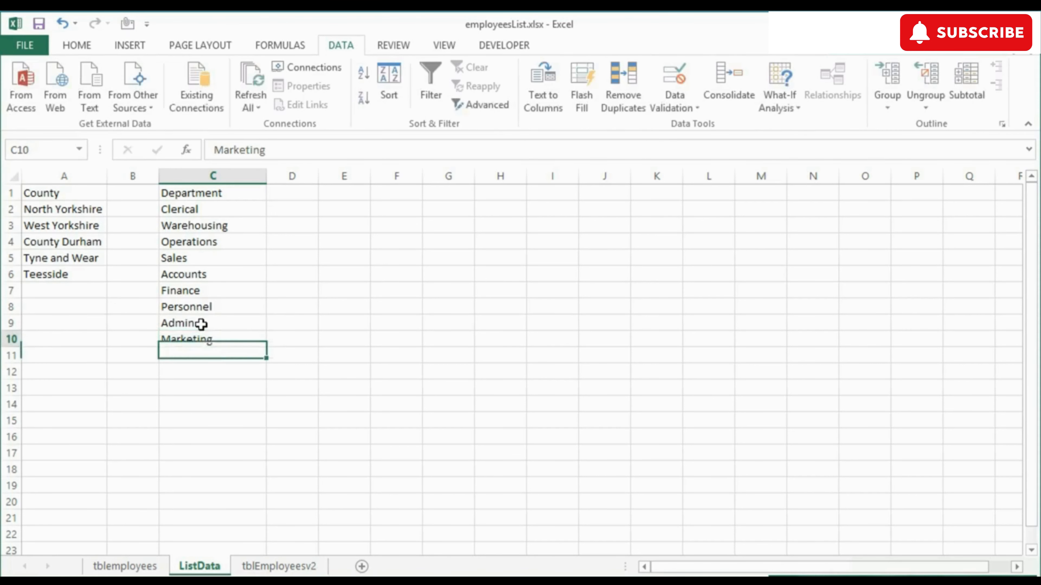
key(Up)
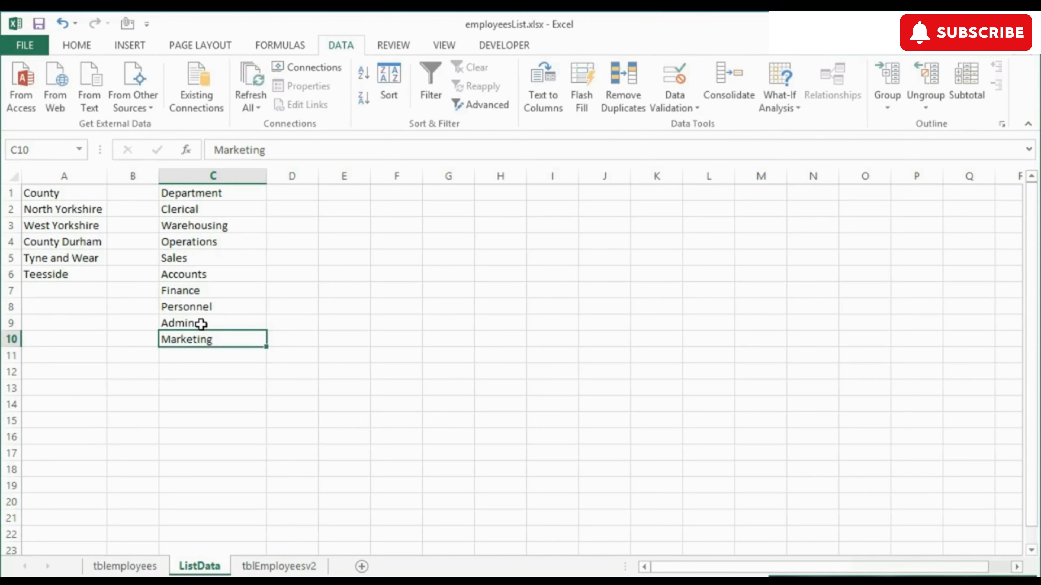
Extend the named range dept to refer to =ListData!$C$2:$C$10.
click(281, 46)
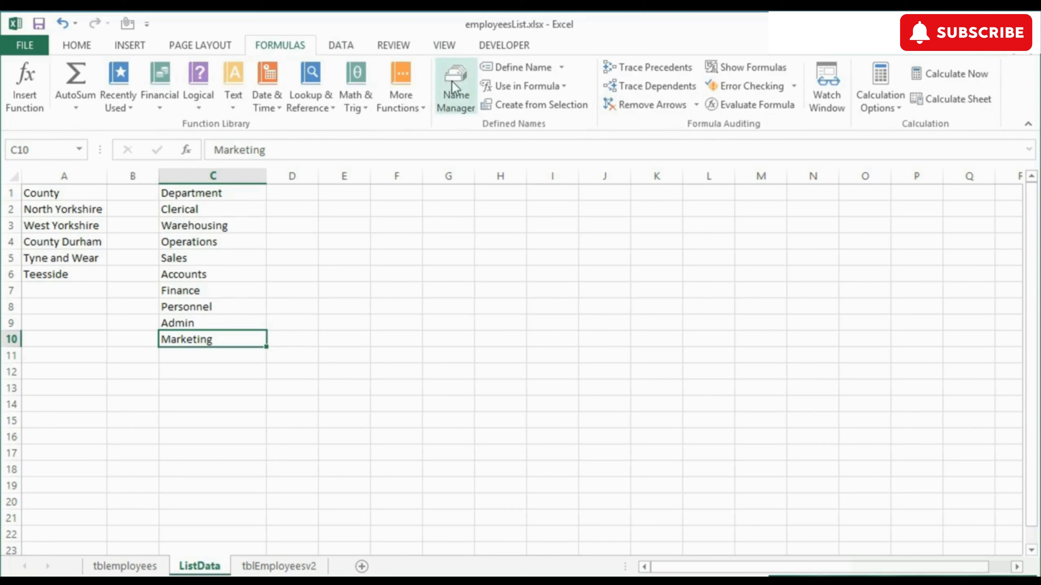
click(455, 88)
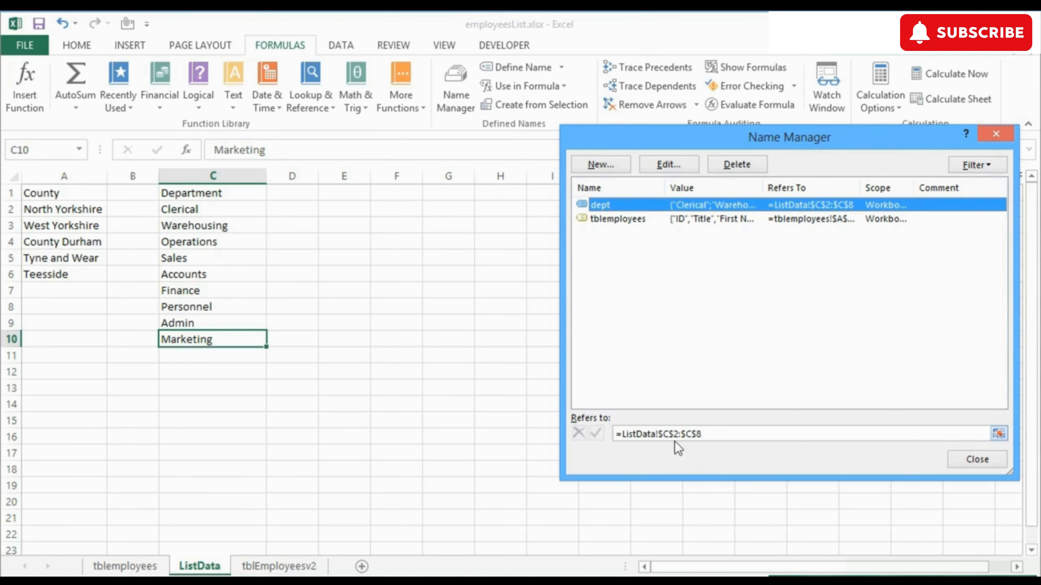
click(715, 436)
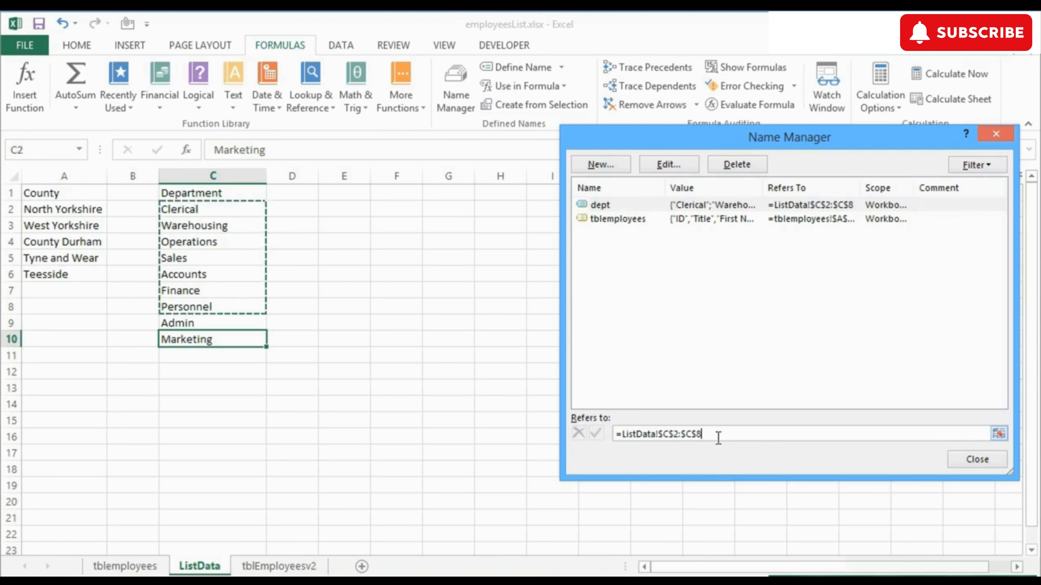
key(BackSpace)
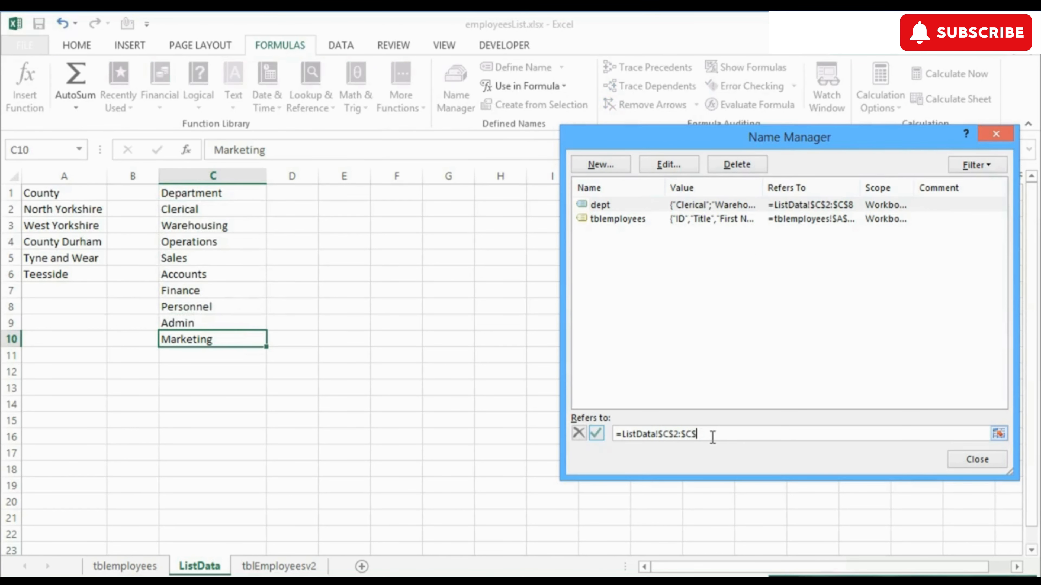
text(10)
click(598, 437)
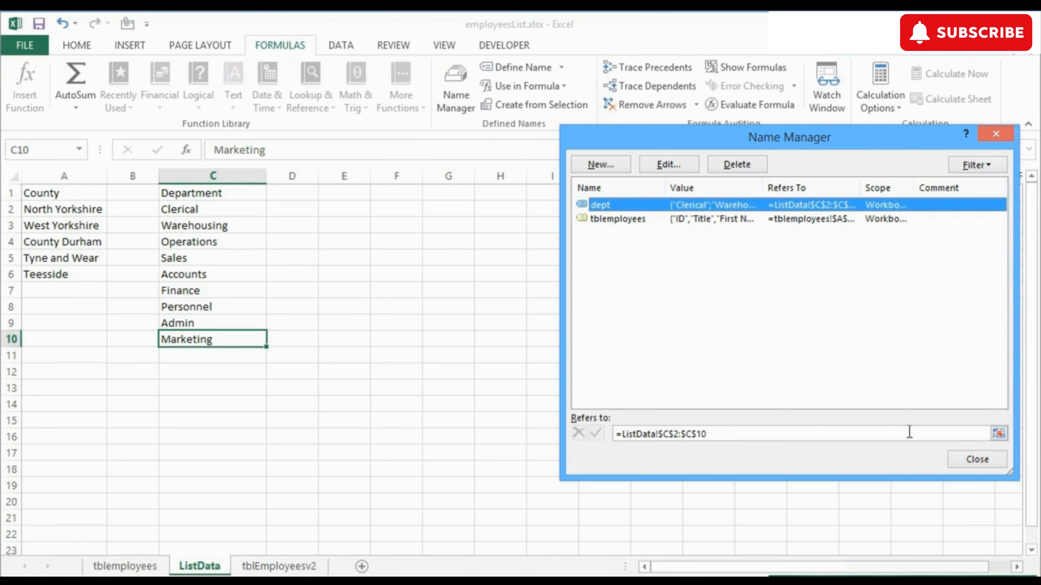
click(977, 460)
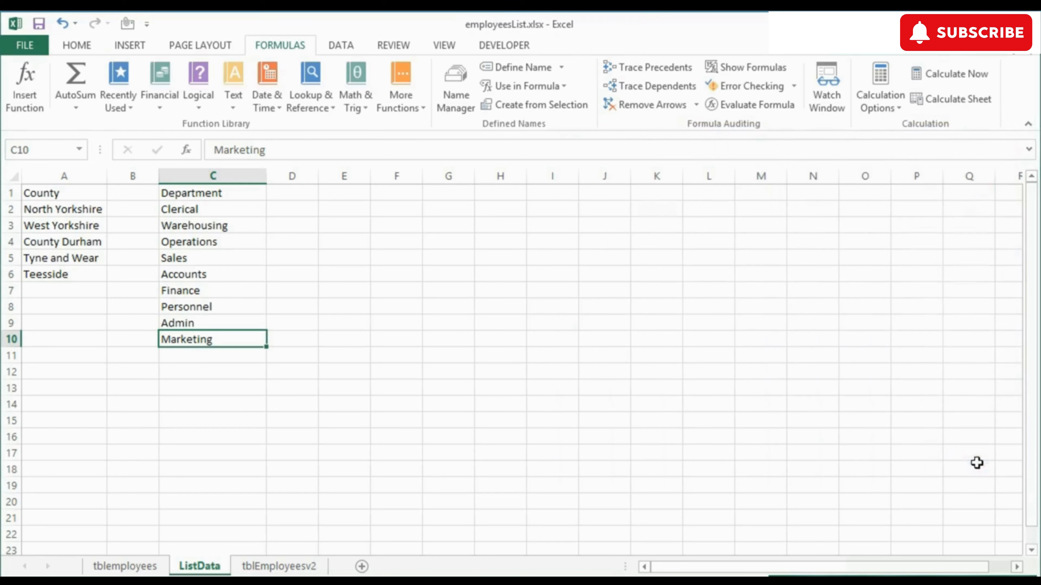
Set the department in cell R87 of the tblemployees sheet to Admin by picking it from the in-cell list.
click(125, 566)
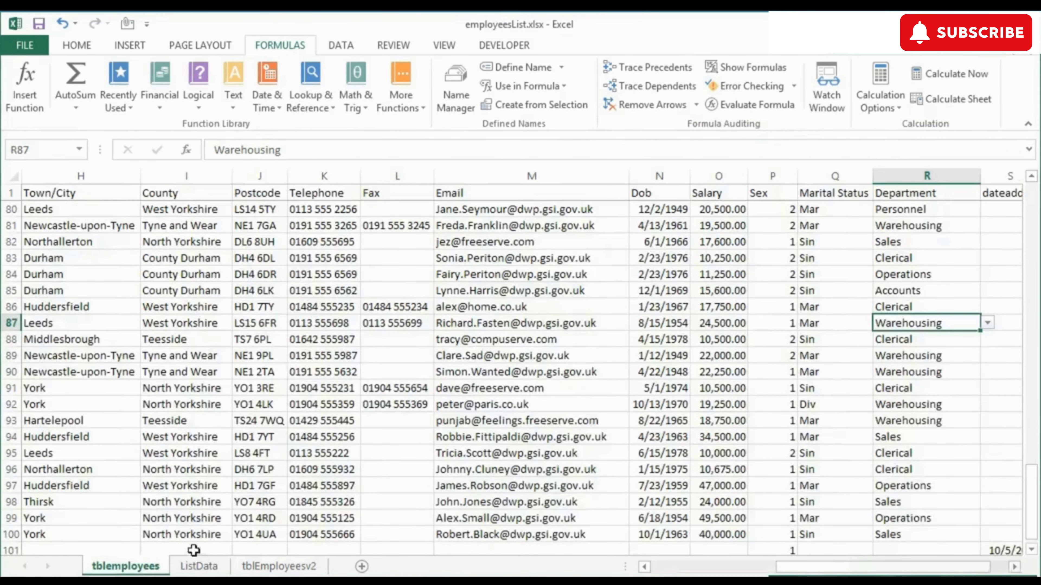
click(988, 324)
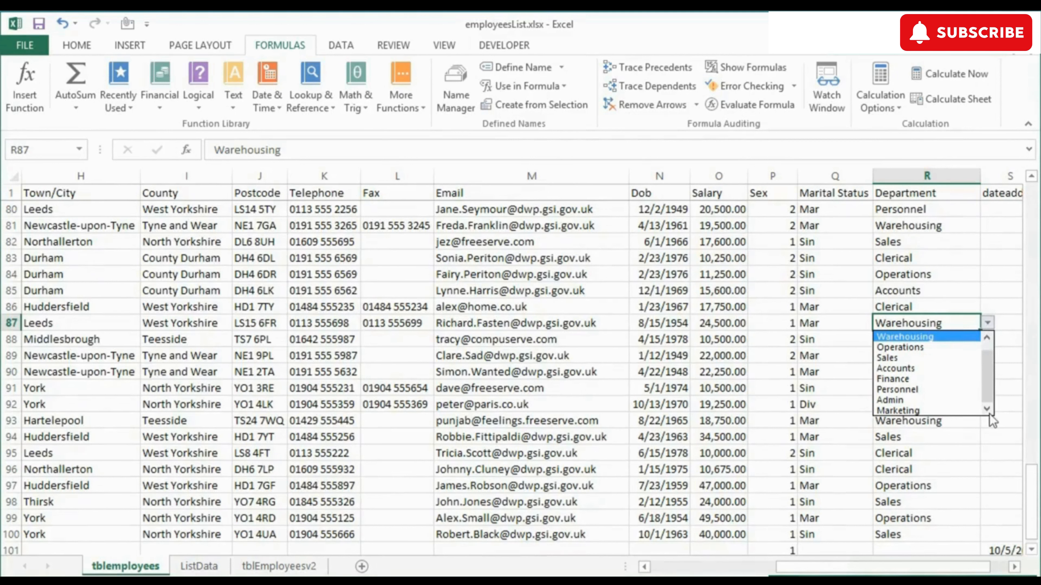
click(929, 408)
Set the department in cell R92 to Marketing by picking it from the in-cell list.
click(971, 406)
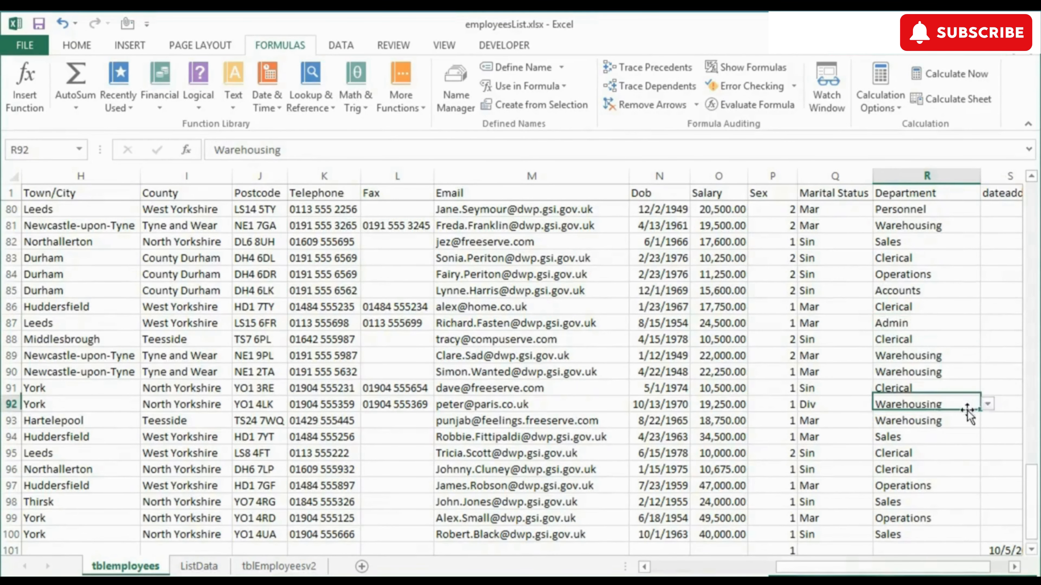
click(988, 405)
click(931, 493)
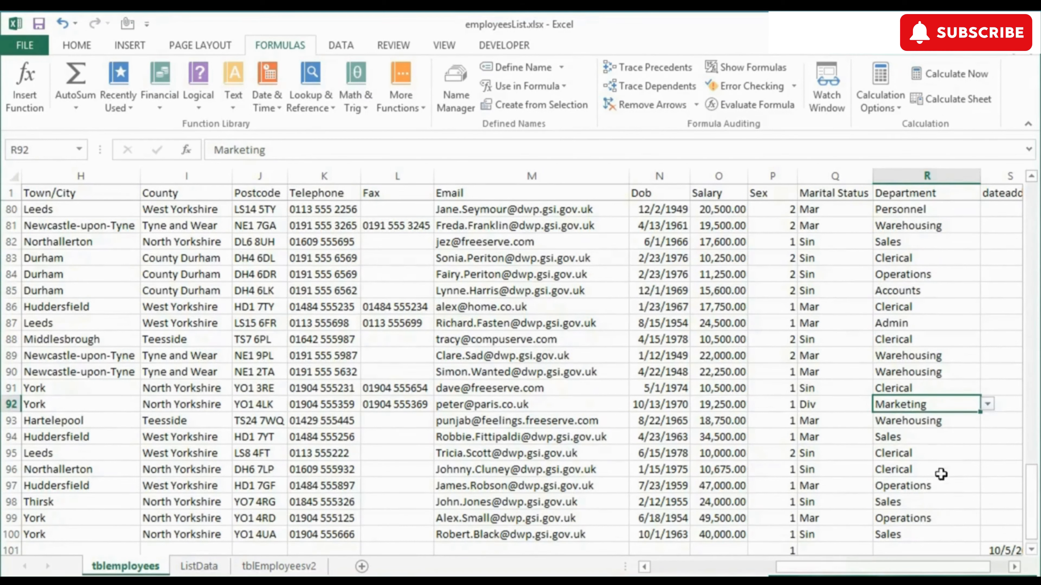